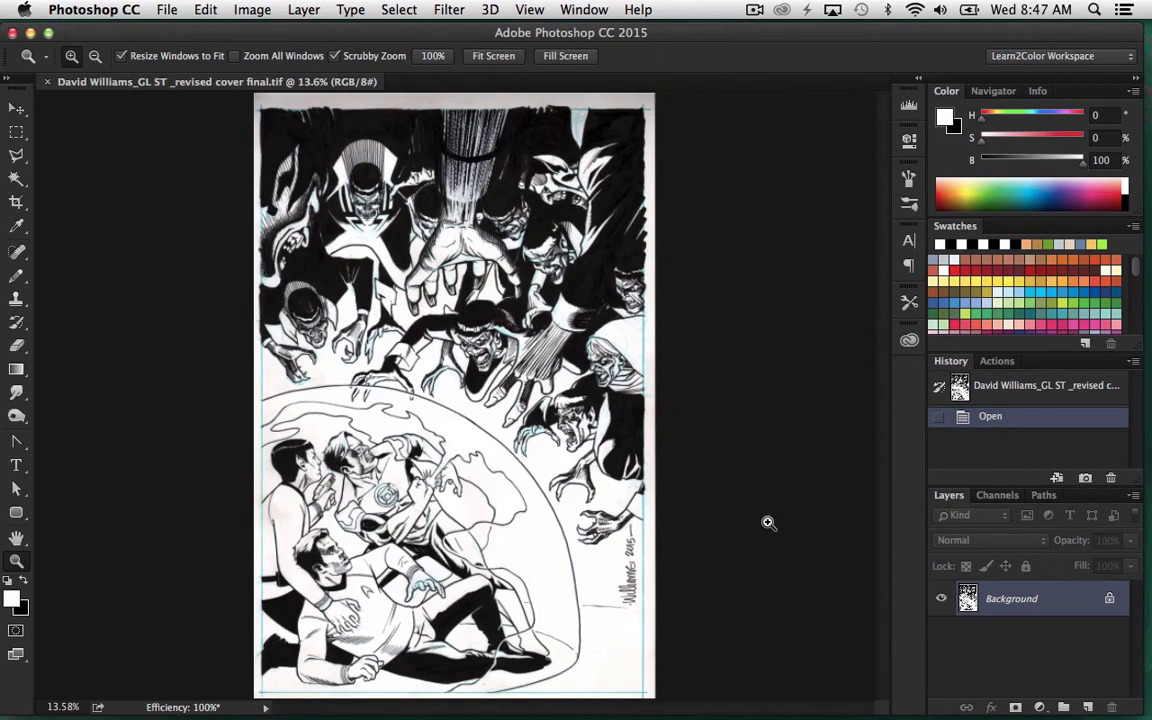
Zoom in to inspect the ink along the planet arc, then fit the cover back on screen.
mouse_move(650, 332)
left_mouse_down()
mouse_move(681, 347)
mouse_move(746, 226)
left_mouse_up()
scroll(746, 226, "up", 5)
scroll(650, 300, "up", 3)
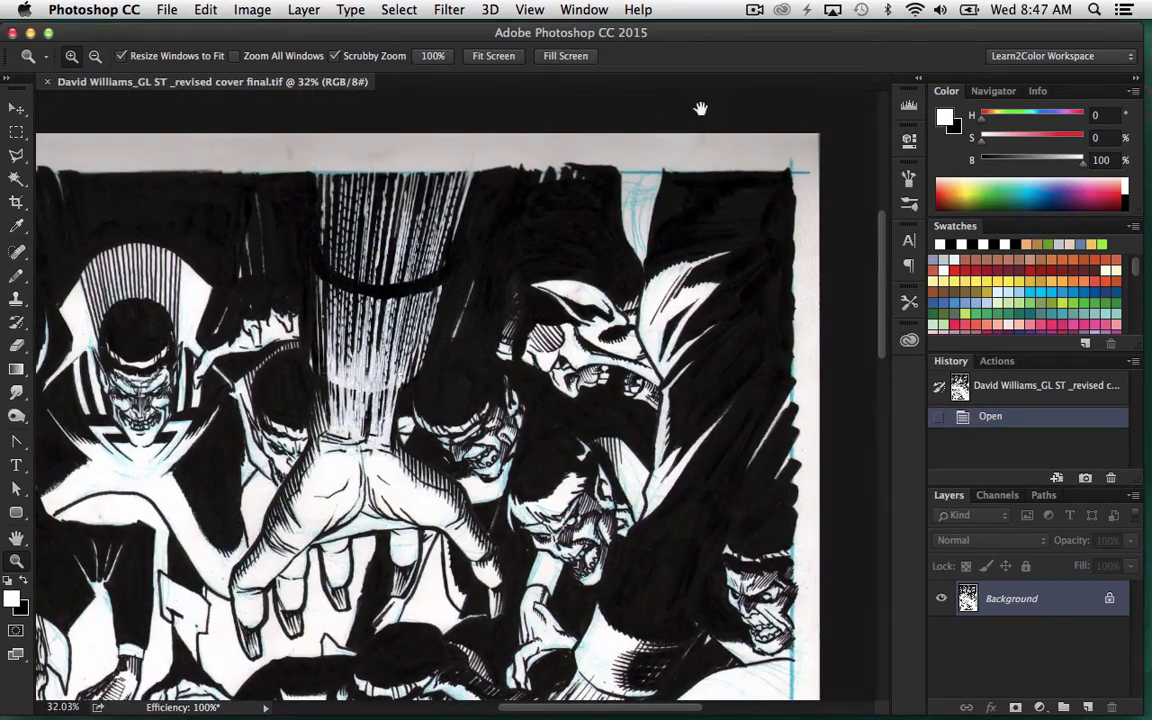
scroll(682, 119, "down", 5)
scroll(560, 250, "down", 5)
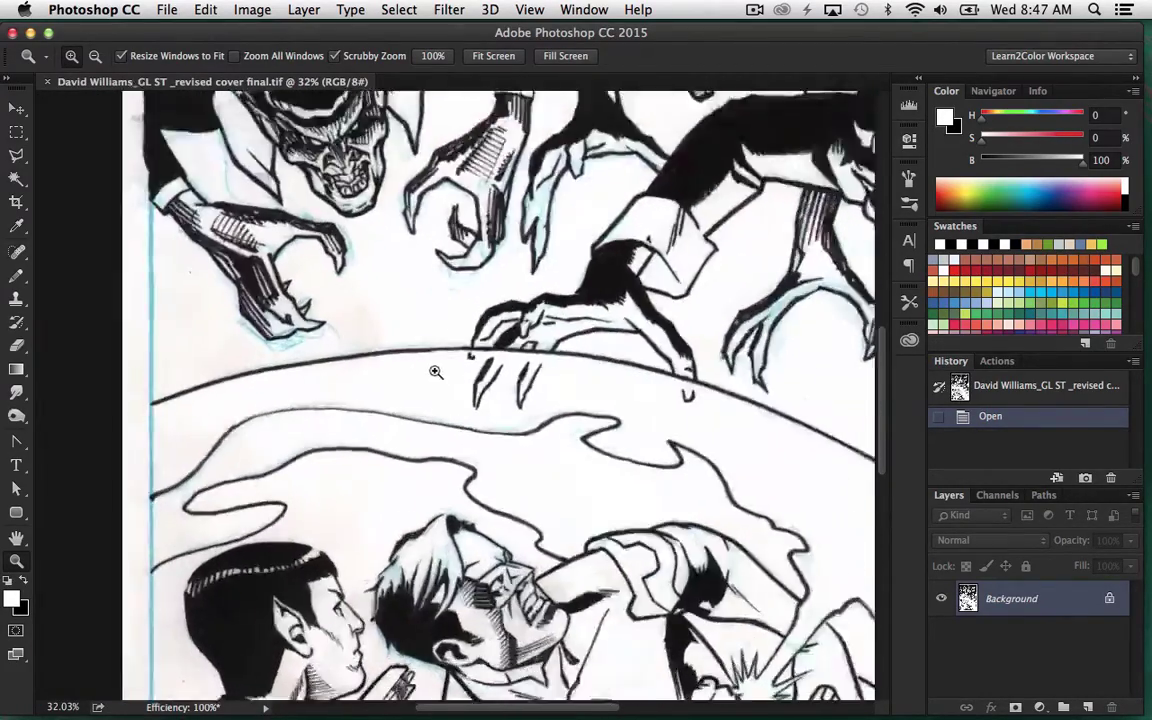
left_click(435, 372)
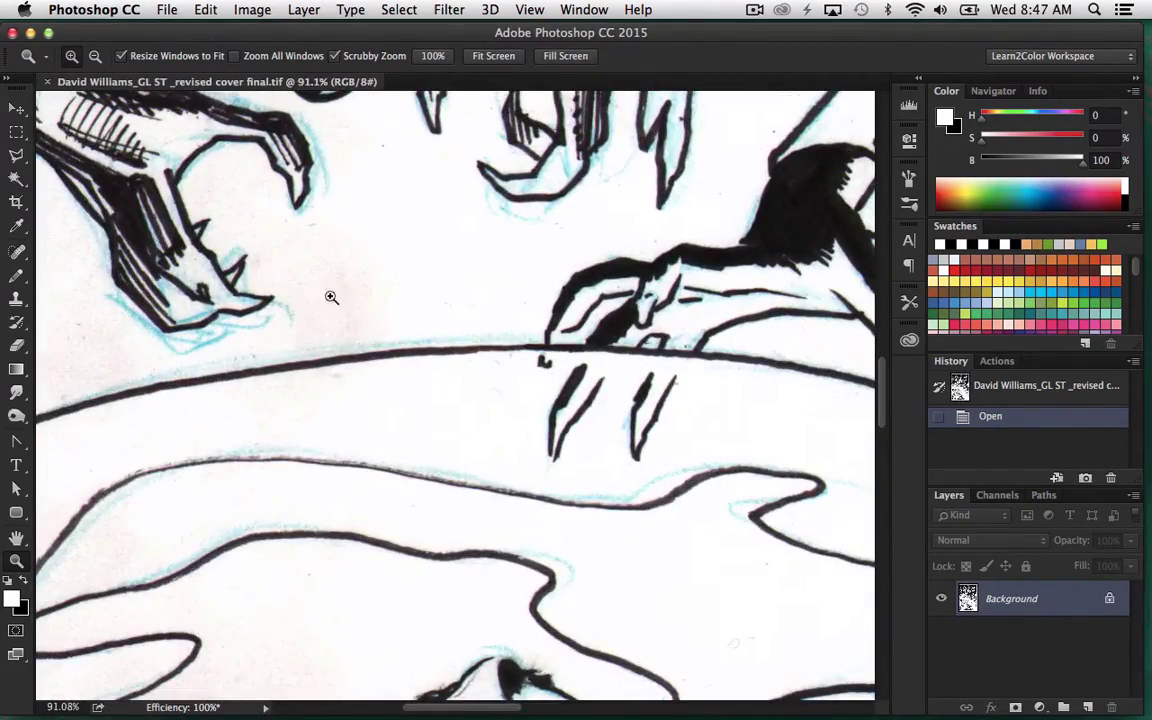
left_click(334, 298)
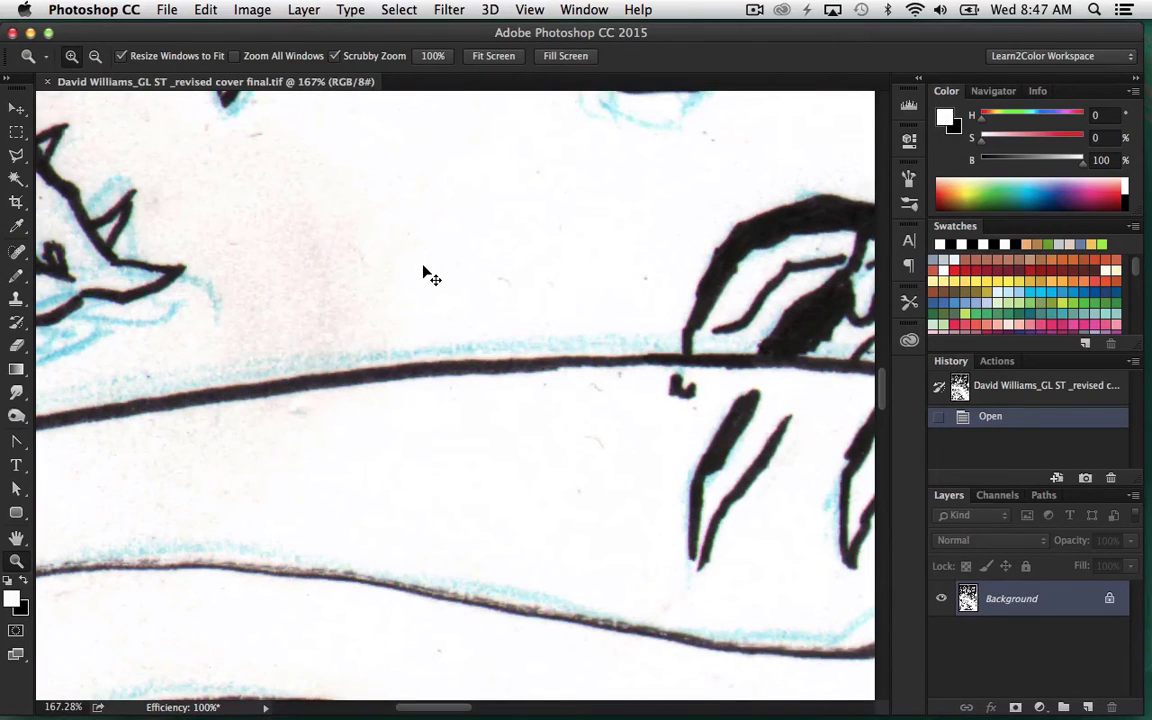
key("super+0")
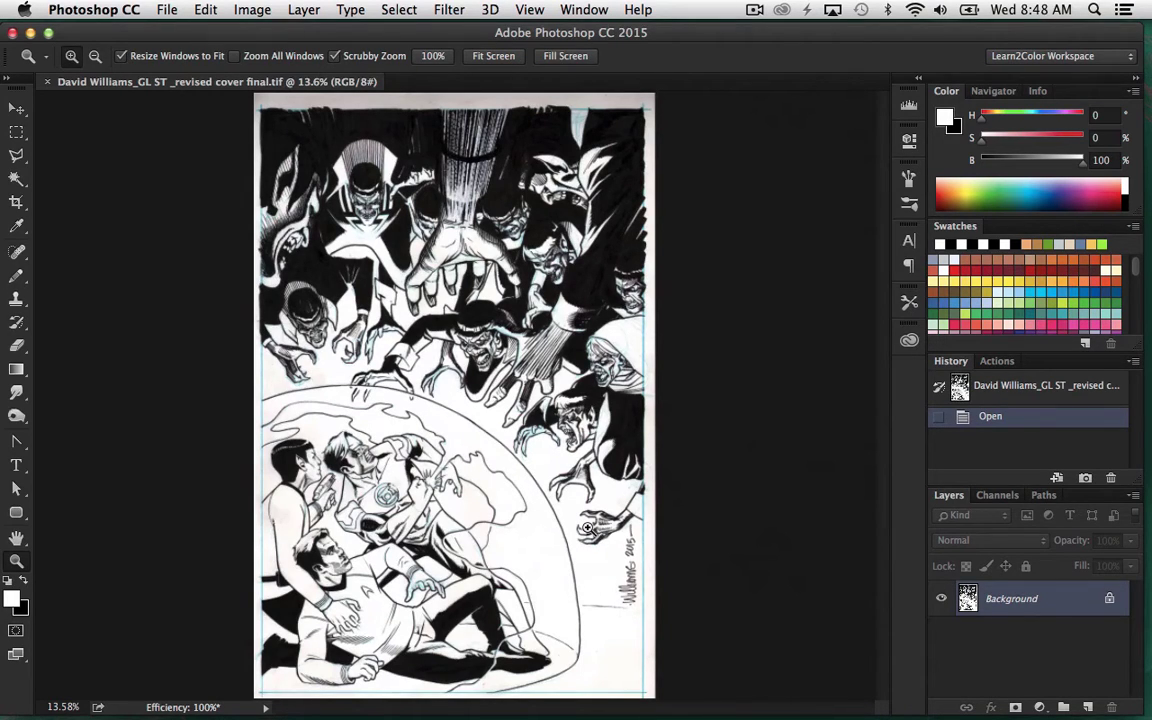
Show the Channels panel and convert the image to CMYK Color via Image > Mode.
left_click(1005, 497)
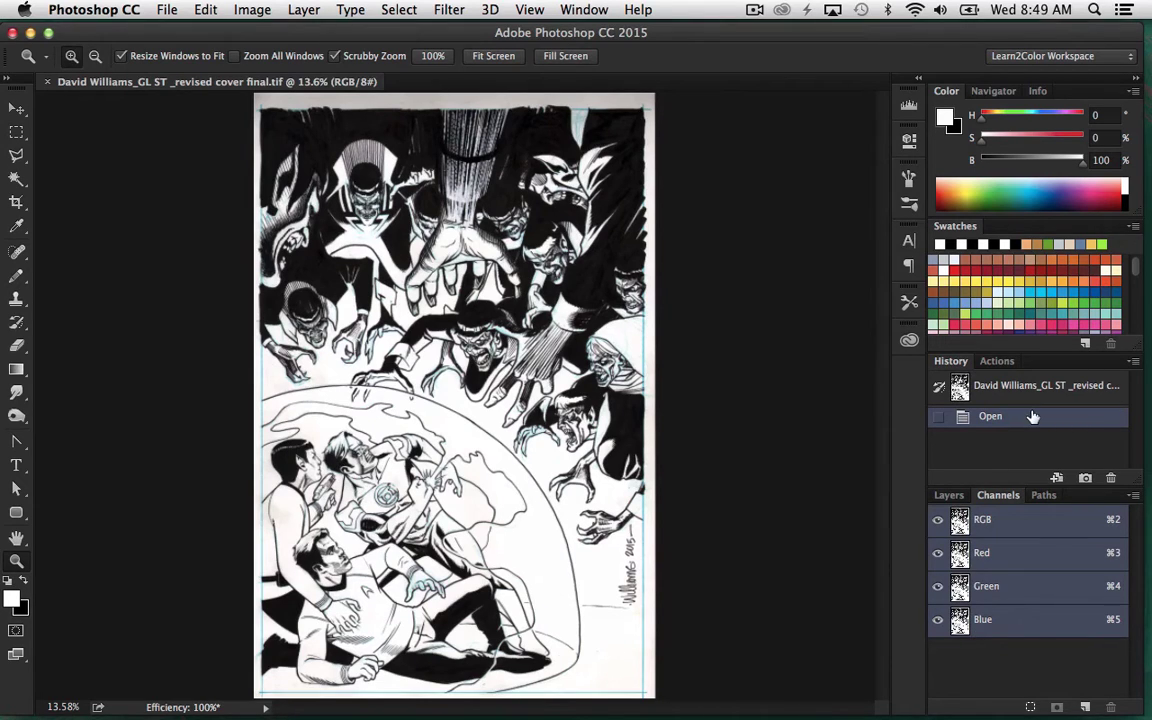
left_click(251, 10)
mouse_move(300, 31)
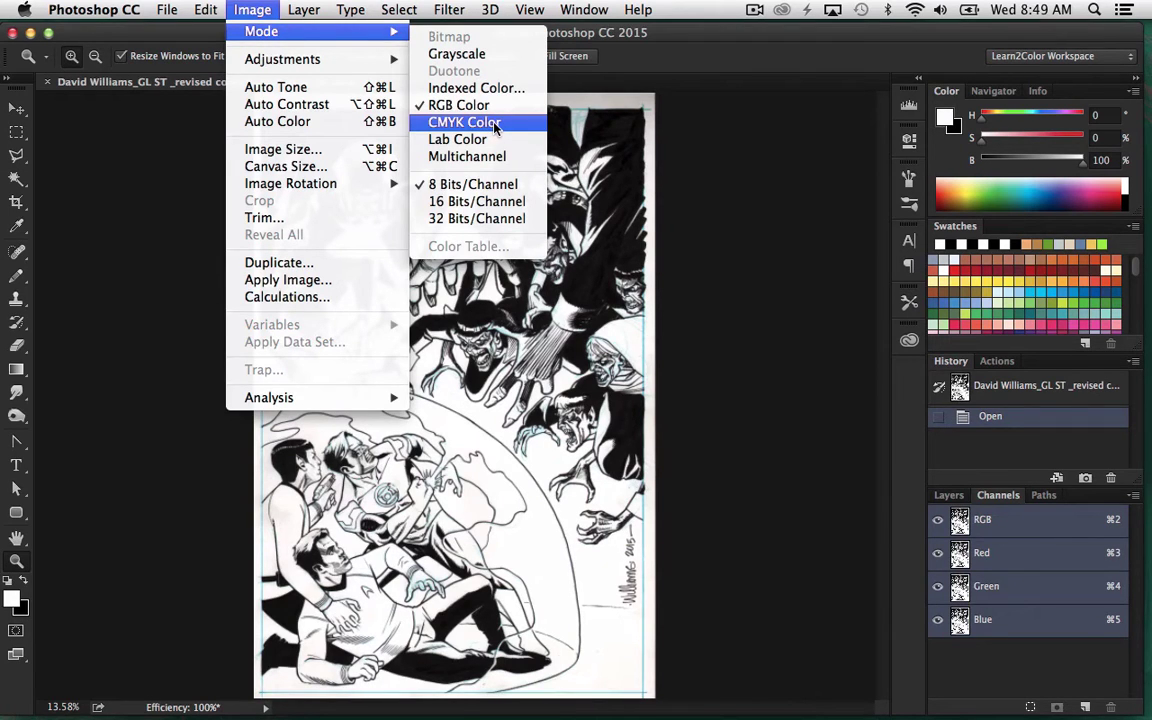
left_click(493, 124)
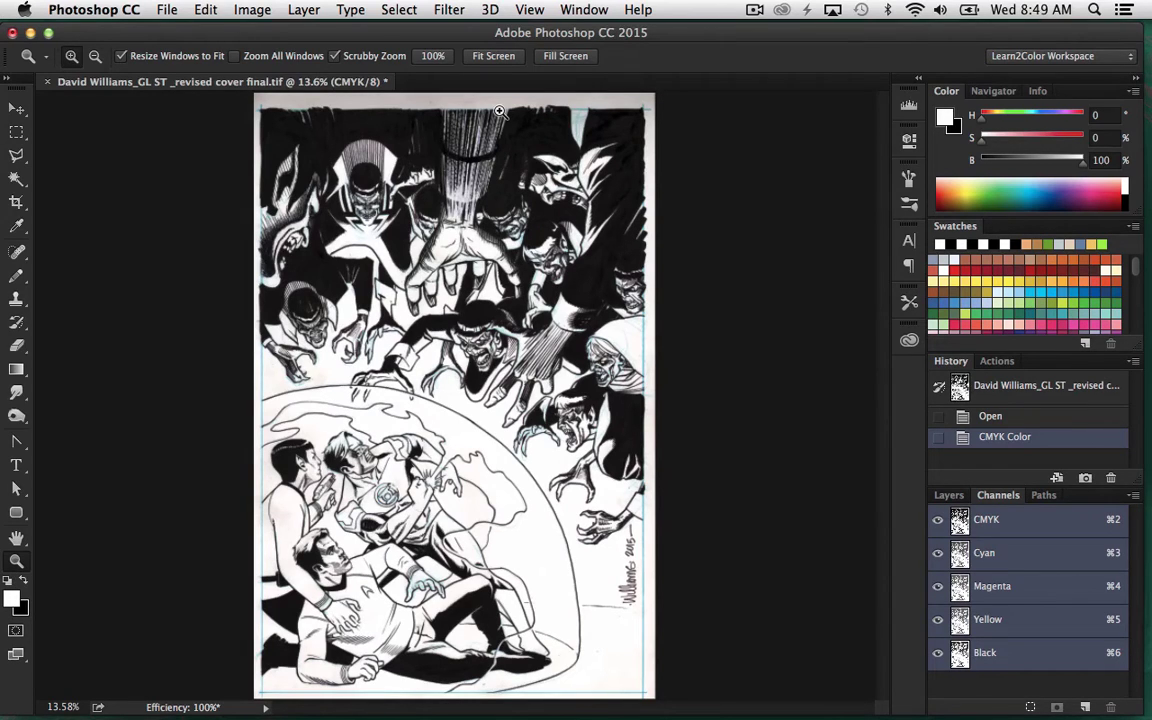
Fill the whole canvas white in the cyan, magenta and yellow channels, then deselect.
left_click(1016, 657, "shift")
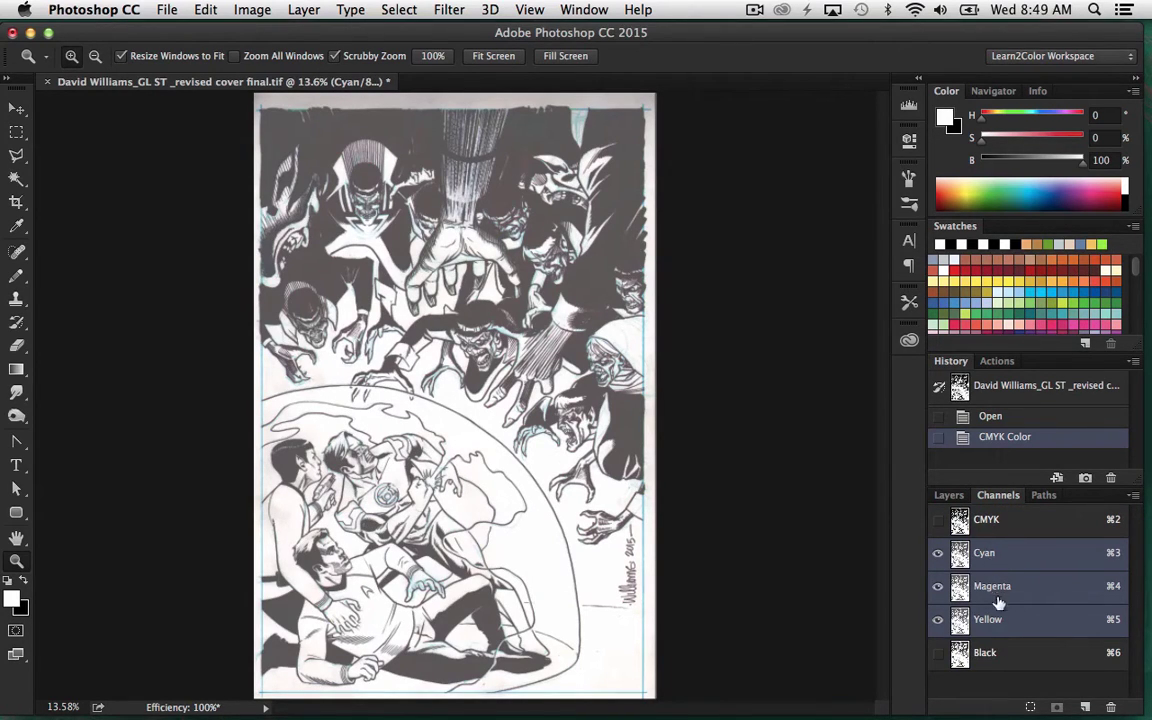
left_click(938, 655)
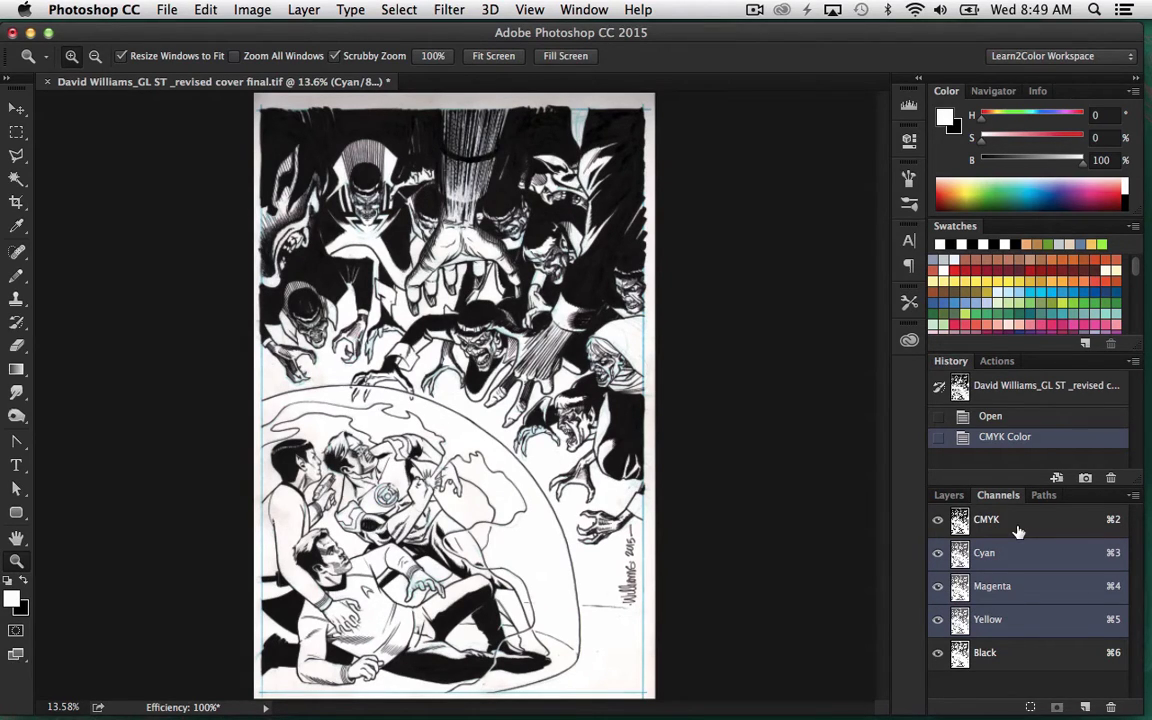
left_click_drag(1018, 532, 1018, 531)
key("super+a")
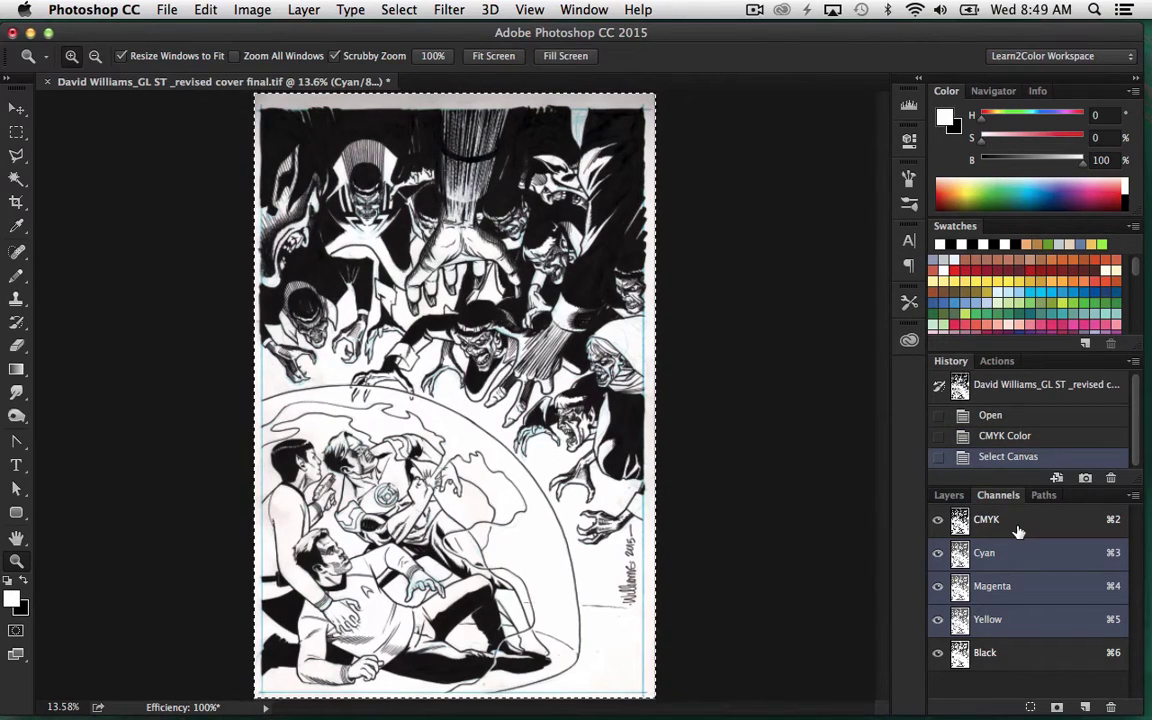
key("x")
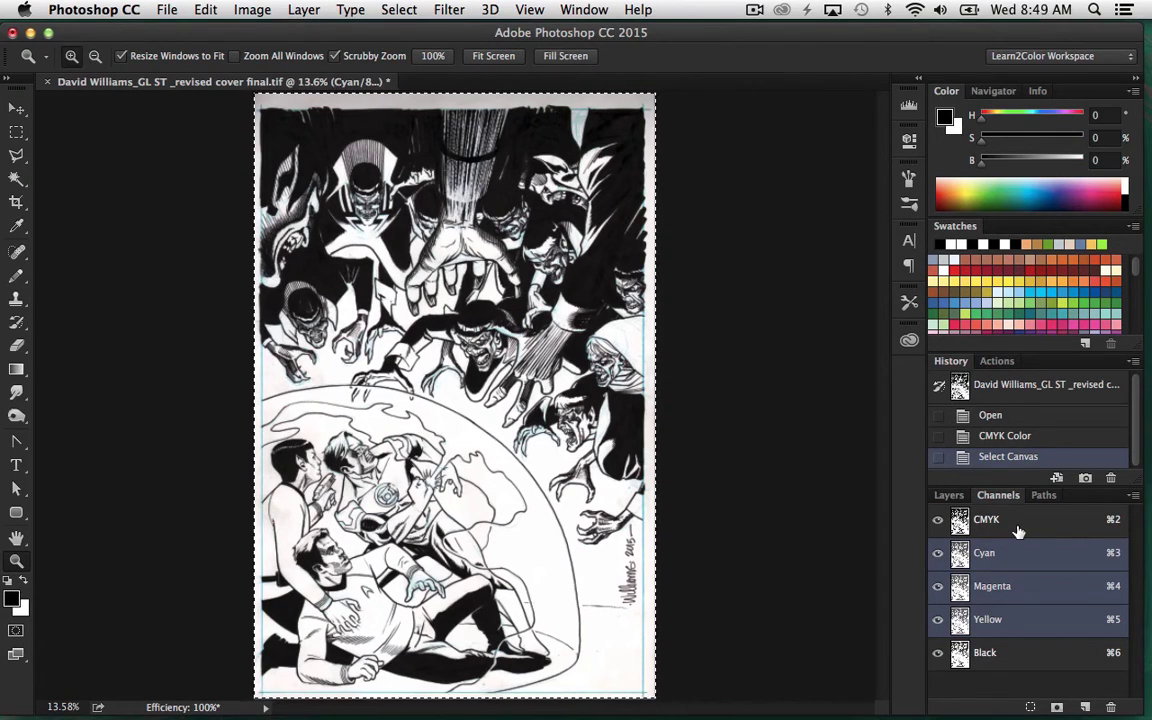
key("x")
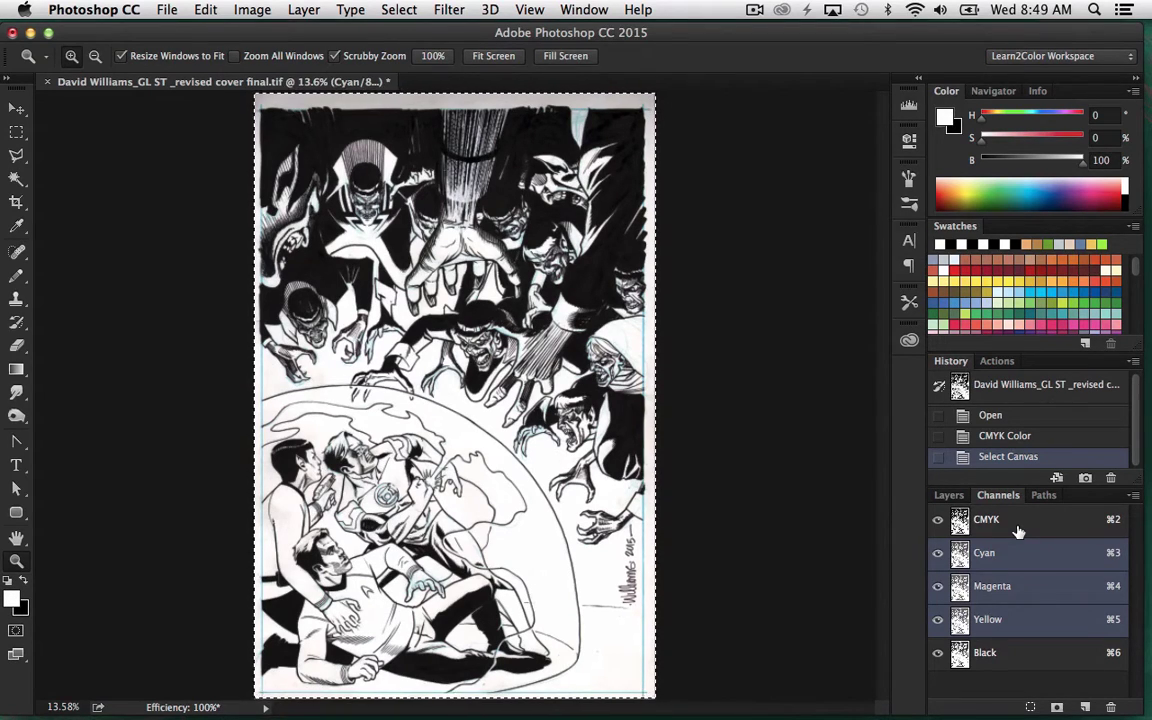
left_click_drag(1018, 531, 1020, 533)
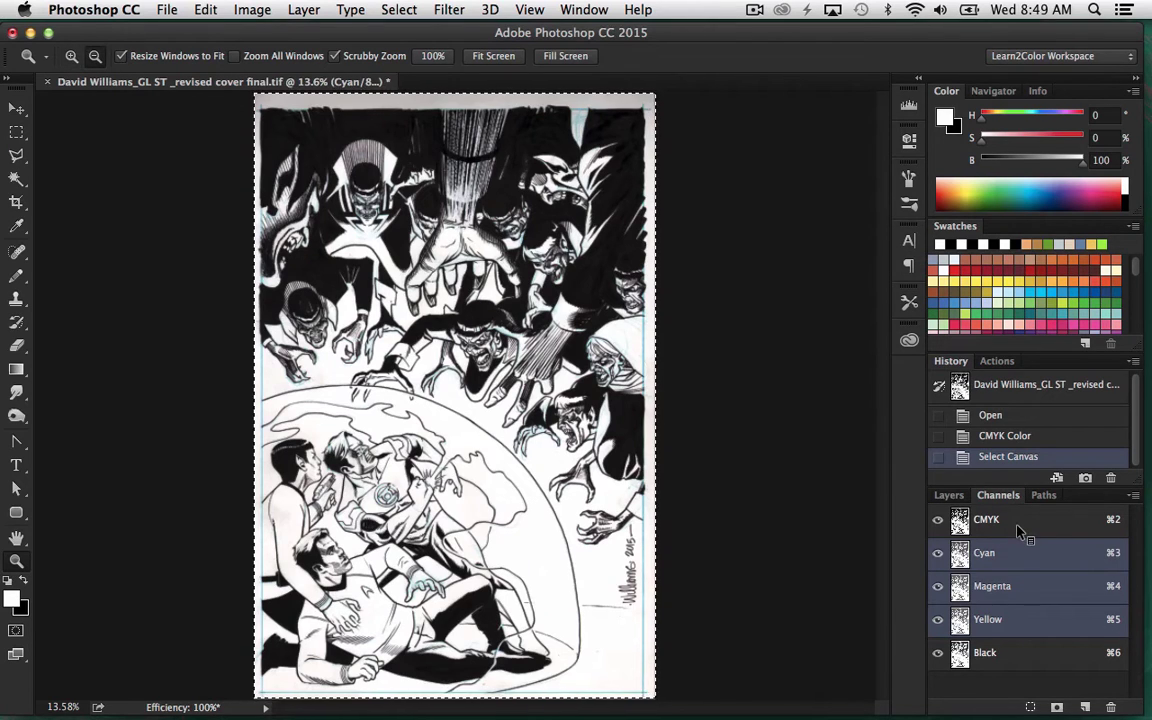
key("alt+BackSpace")
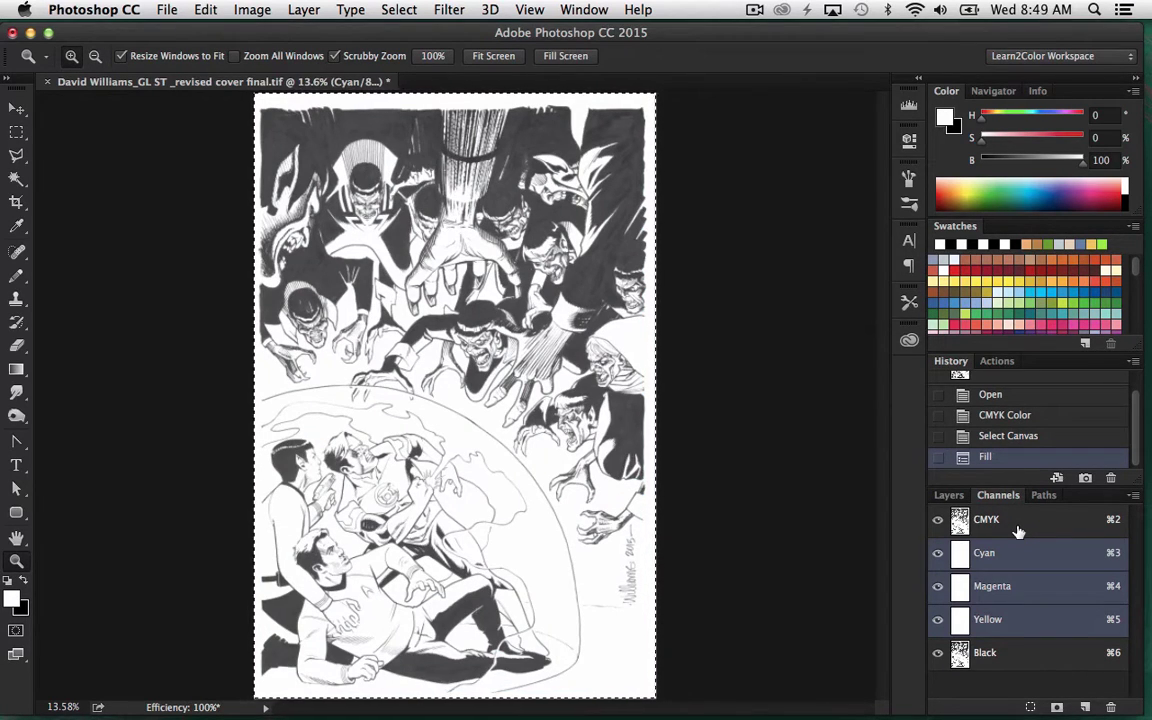
left_click_drag(1018, 531, 1020, 535)
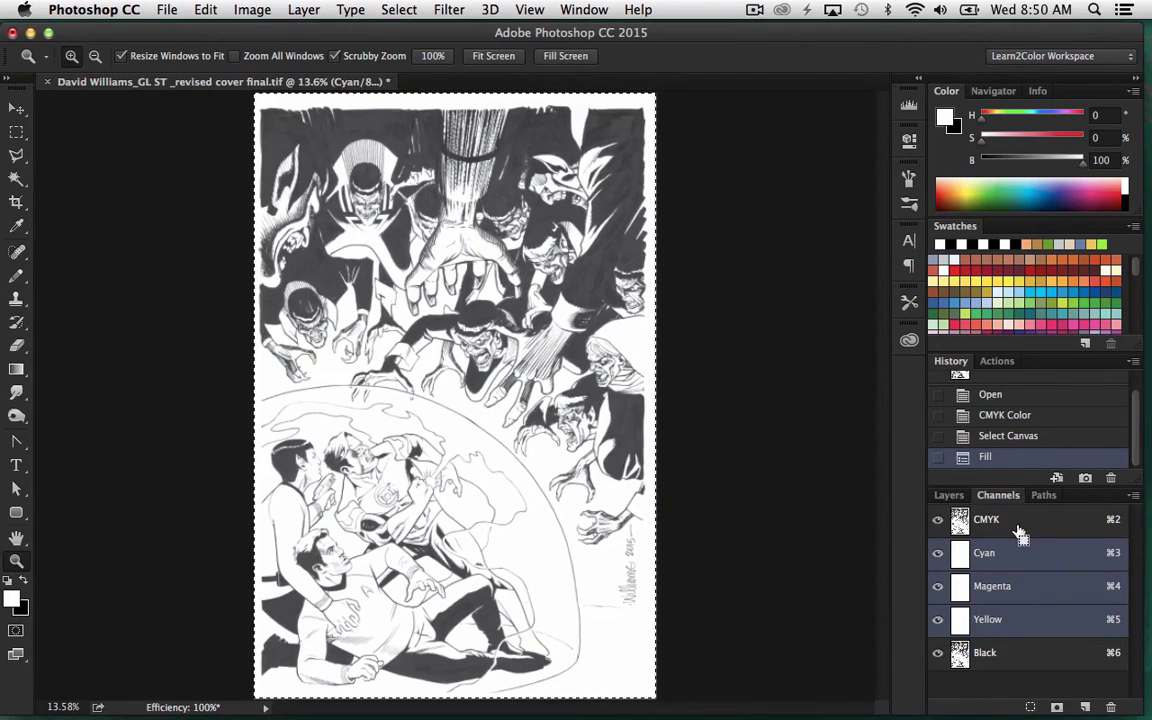
key("super+d")
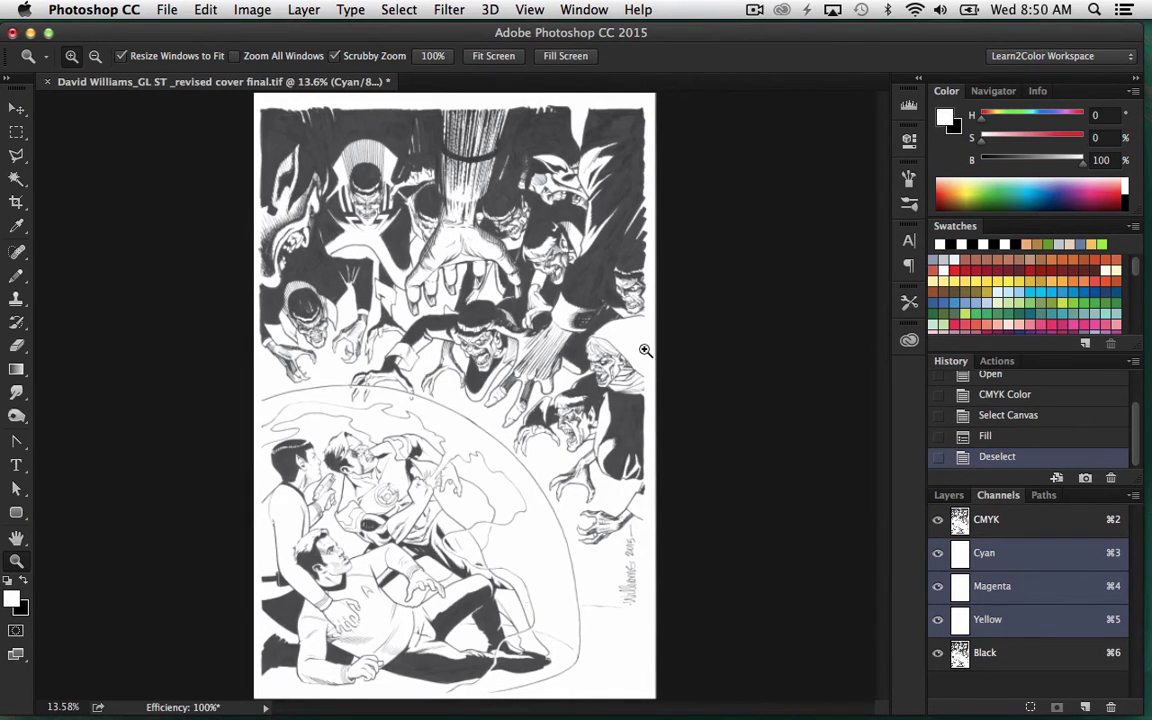
Zoom in and scroll around the greyed ink, then fit the whole cover on screen.
left_click_drag(641, 367, 668, 386)
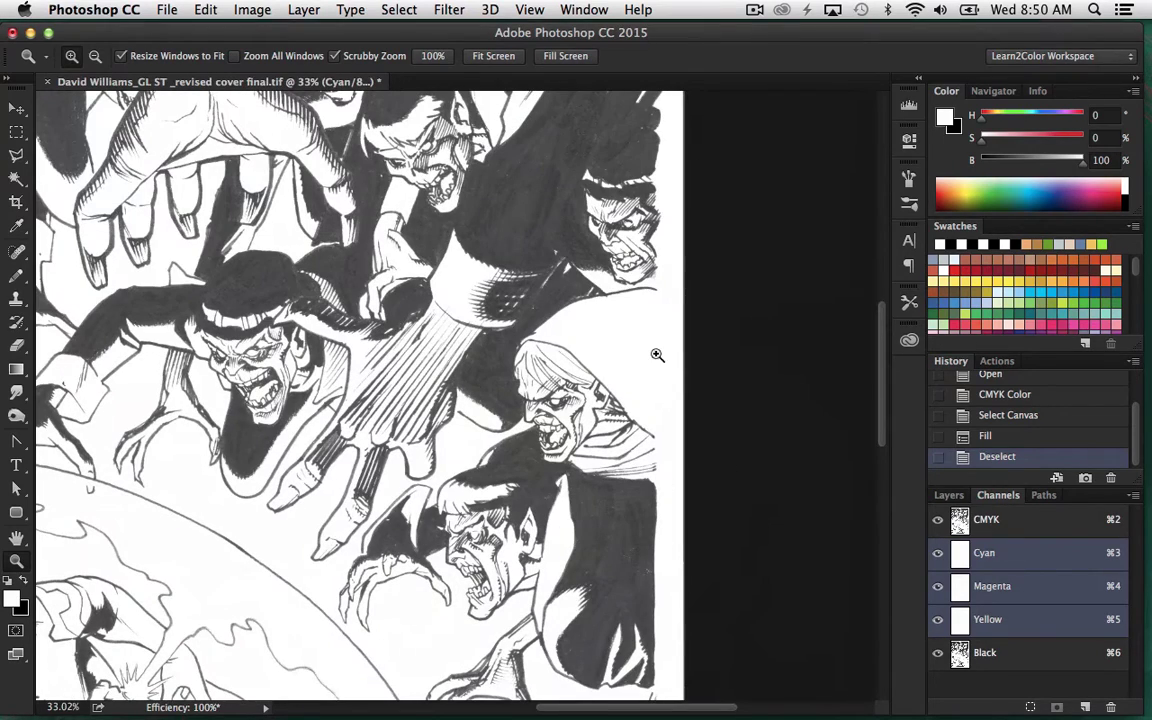
scroll(663, 179, "up", 15)
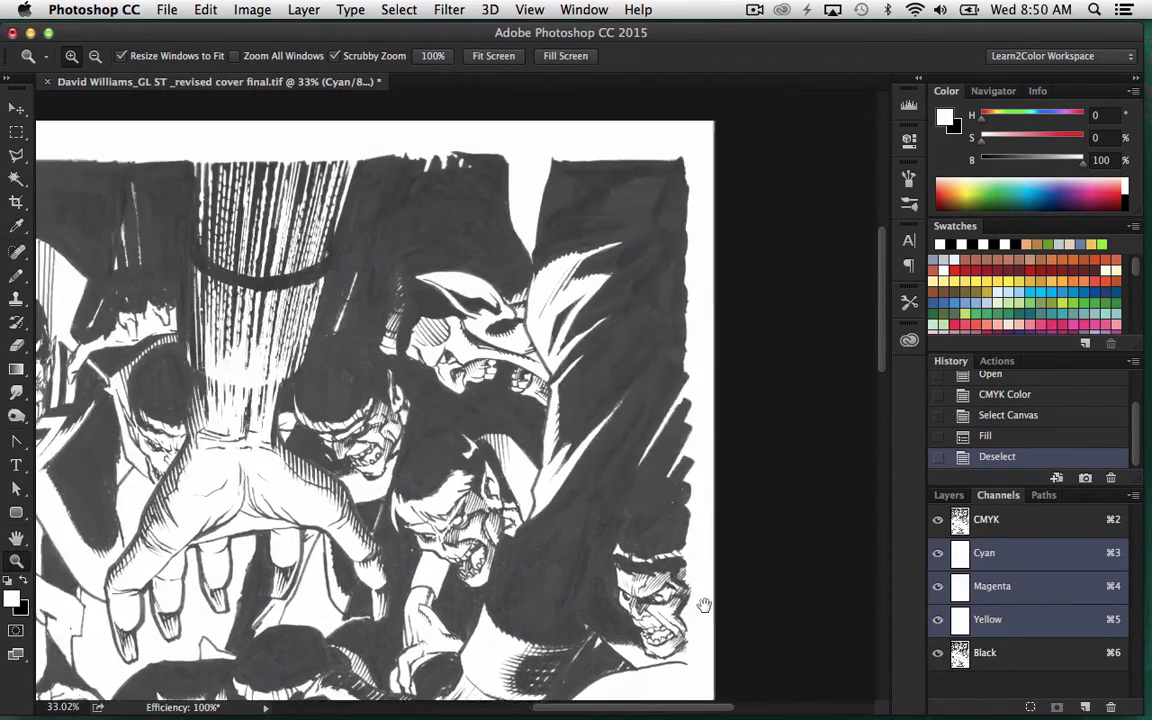
scroll(470, 320, "down", 3)
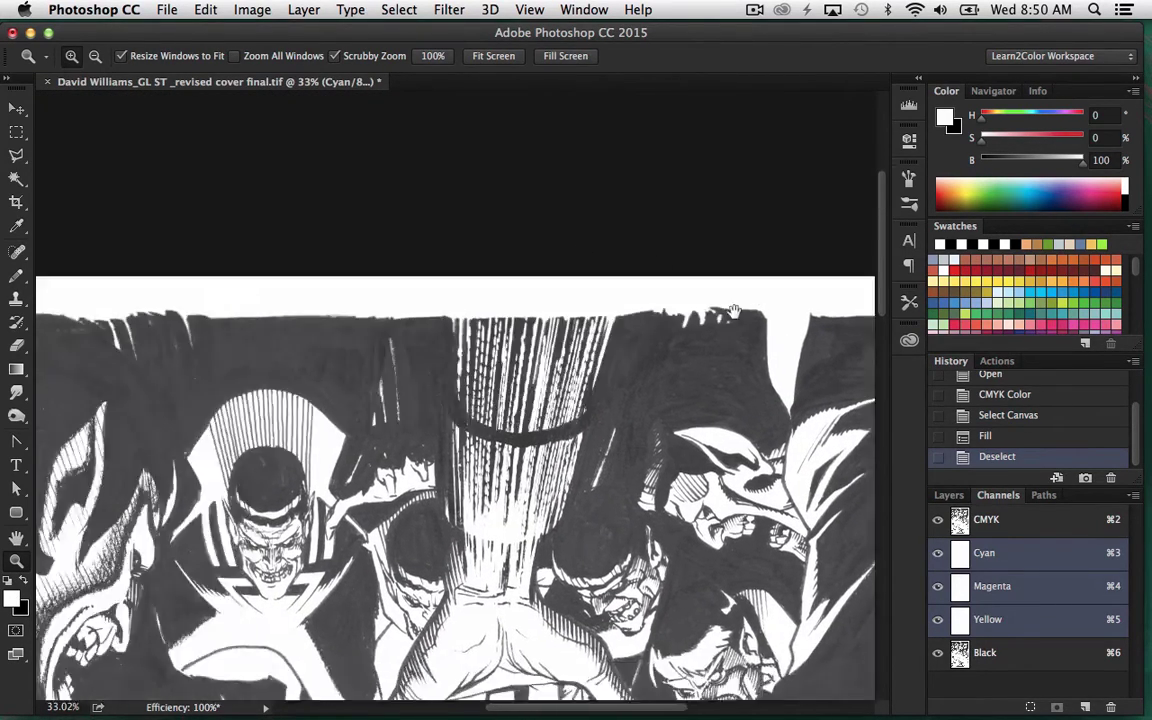
scroll(600, 300, "left", 3)
scroll(606, 362, "down", 10)
scroll(607, 361, "down", 3)
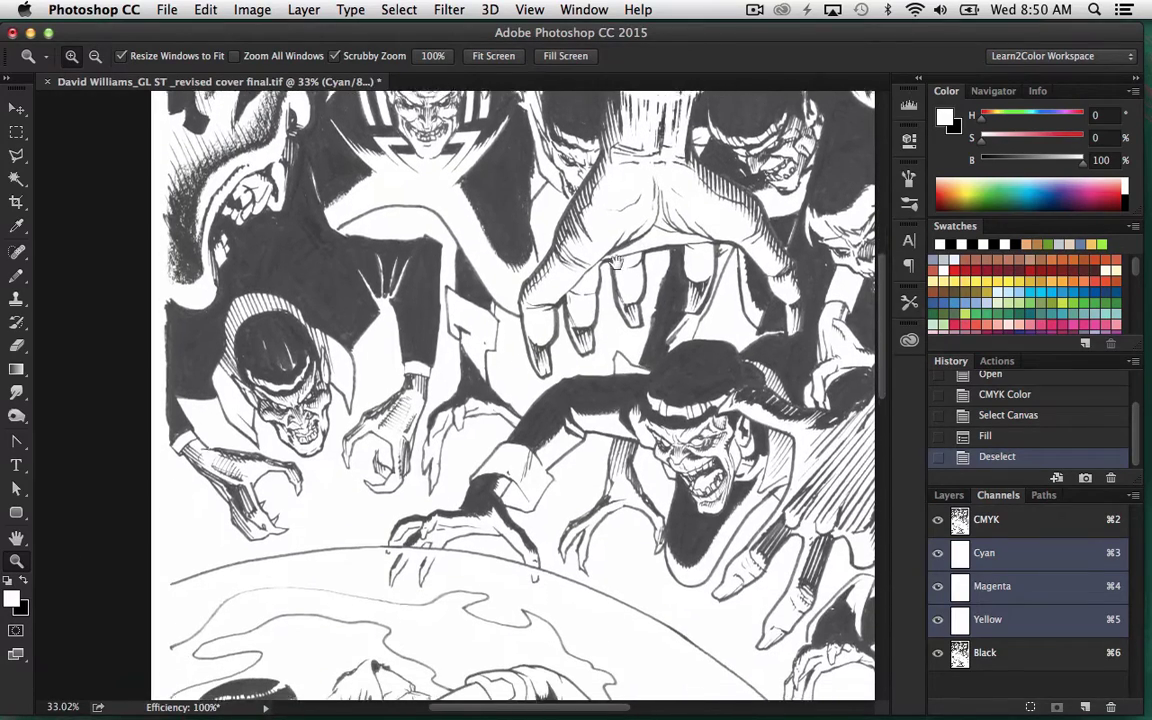
key("super+0")
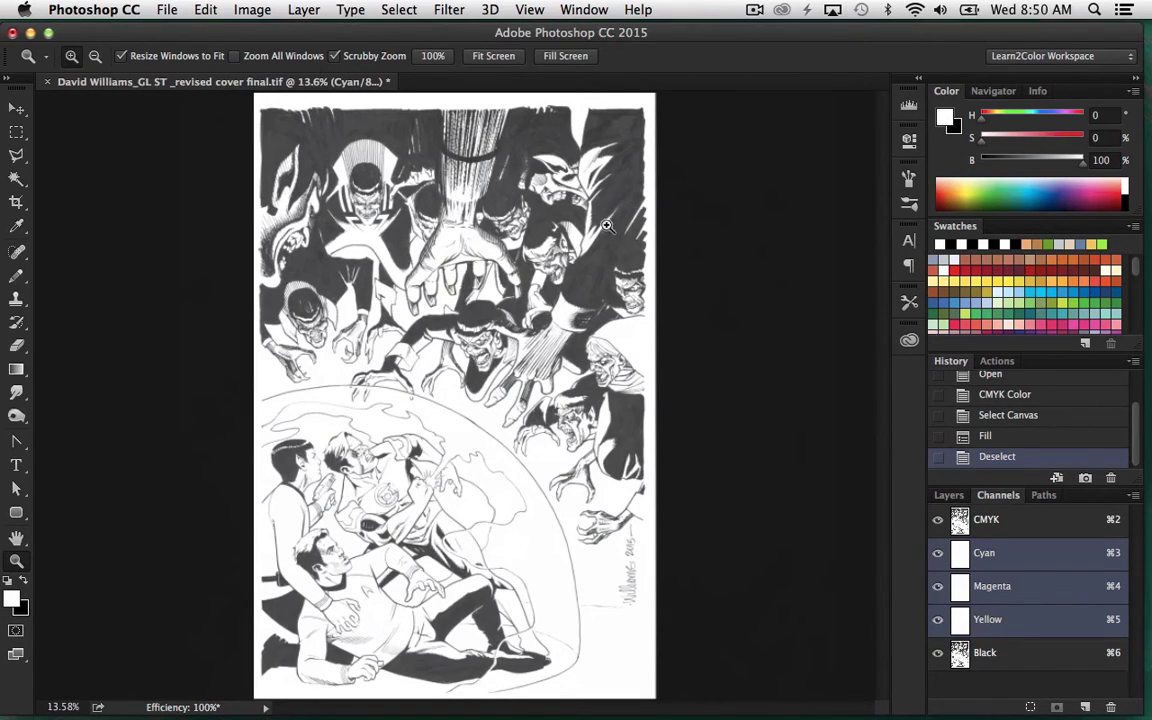
Zoom into the upper-right artwork, pan down to the heads mid-page, then fit to window.
mouse_move(626, 210)
left_mouse_down()
mouse_move(611, 230)
mouse_move(700, 237)
mouse_move(625, 188)
mouse_move(658, 311)
mouse_move(663, 269)
left_mouse_up()
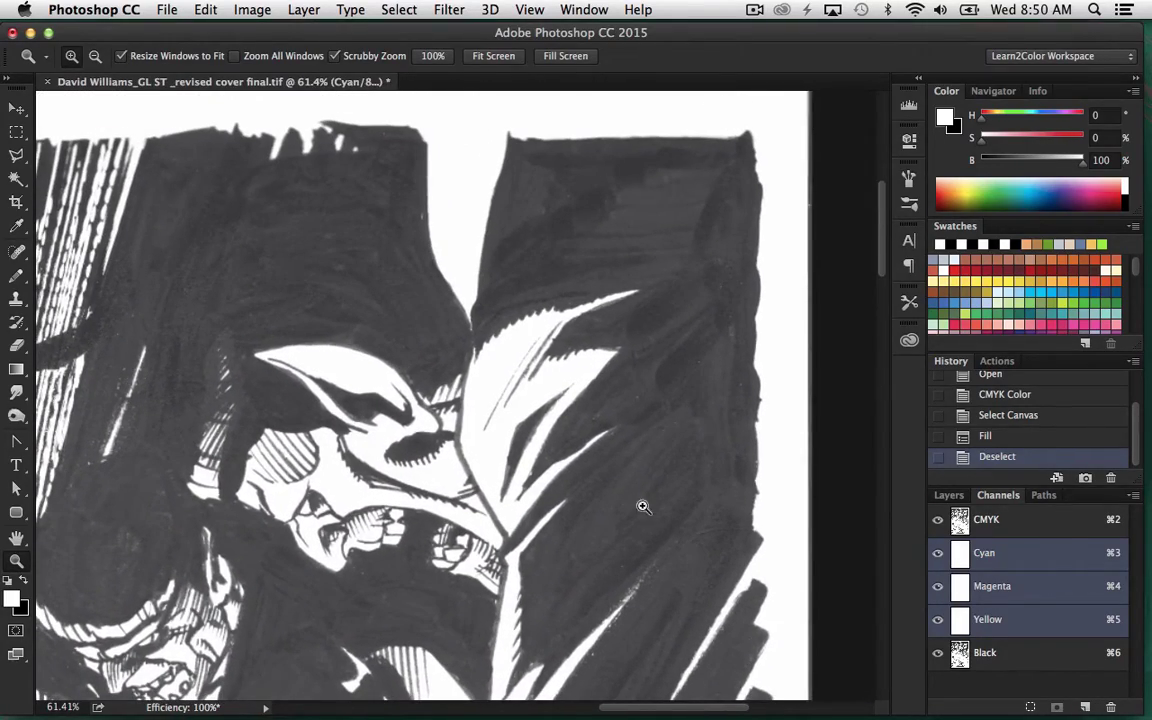
mouse_move(630, 446)
left_mouse_down()
mouse_move(650, 291)
mouse_move(585, 248)
mouse_move(617, 245)
left_mouse_up()
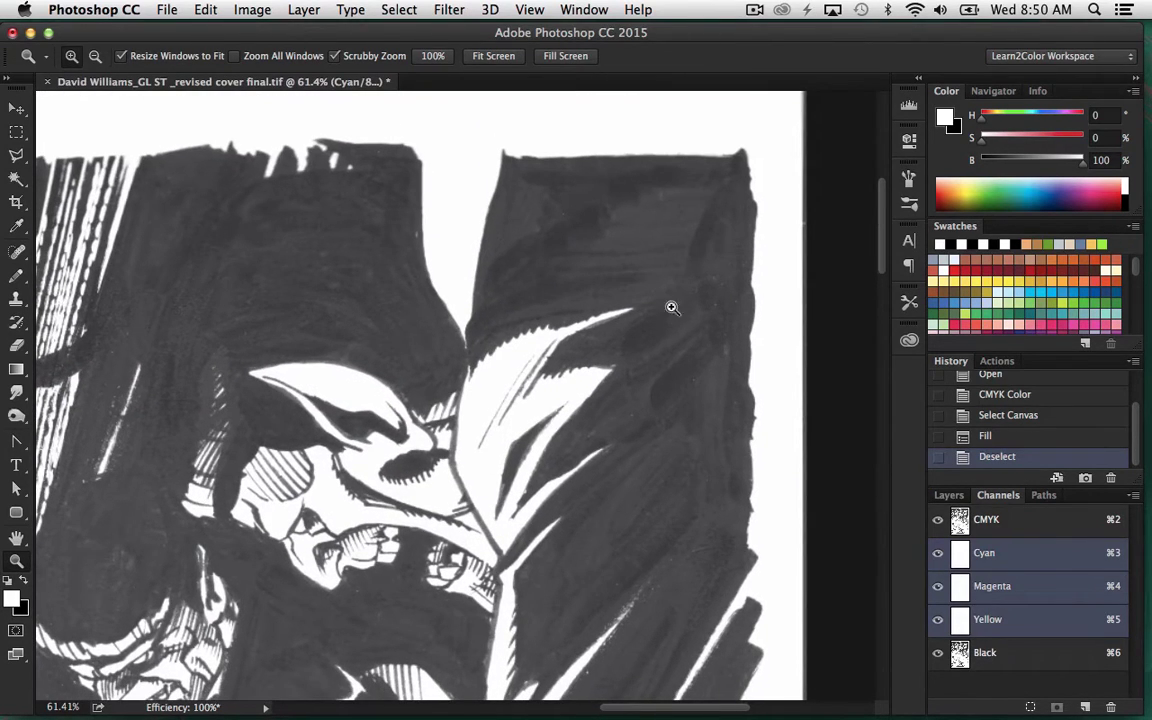
mouse_move(602, 561)
left_mouse_down()
mouse_move(575, 202)
mouse_move(676, 260)
mouse_move(731, 151)
left_mouse_up()
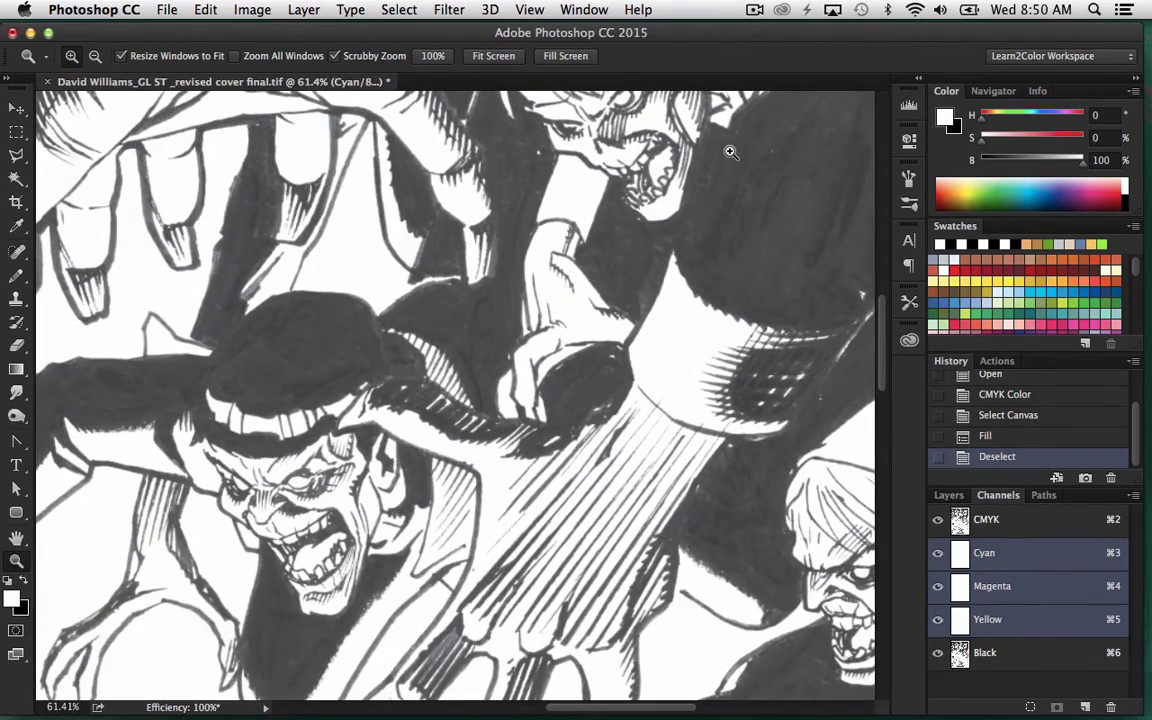
key("super+0")
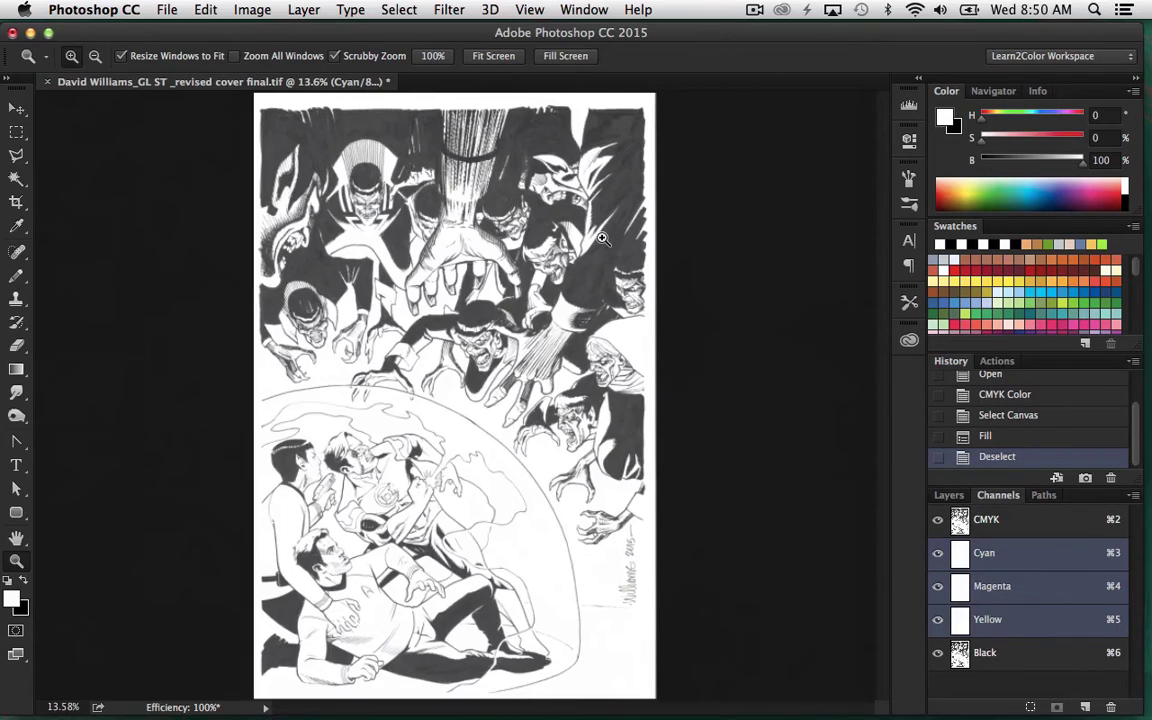
Select the CMYK composite channel, return to Layers, and convert the image to Grayscale.
left_click(1021, 522)
left_click(949, 495)
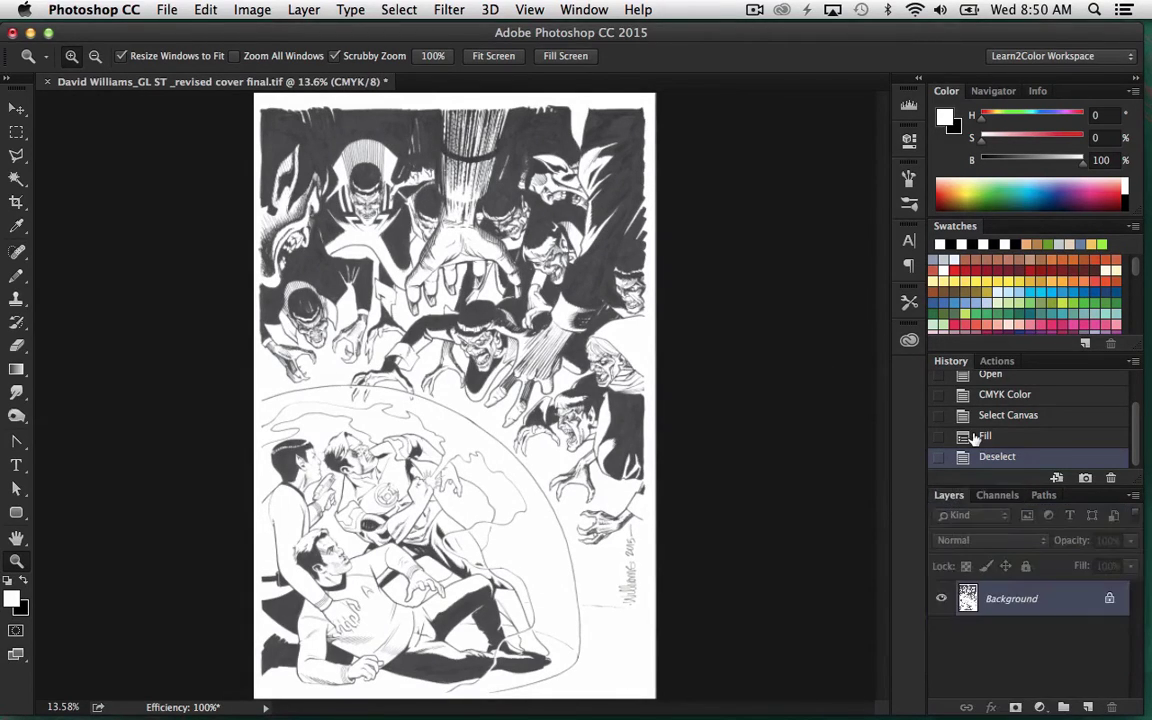
left_click(253, 10)
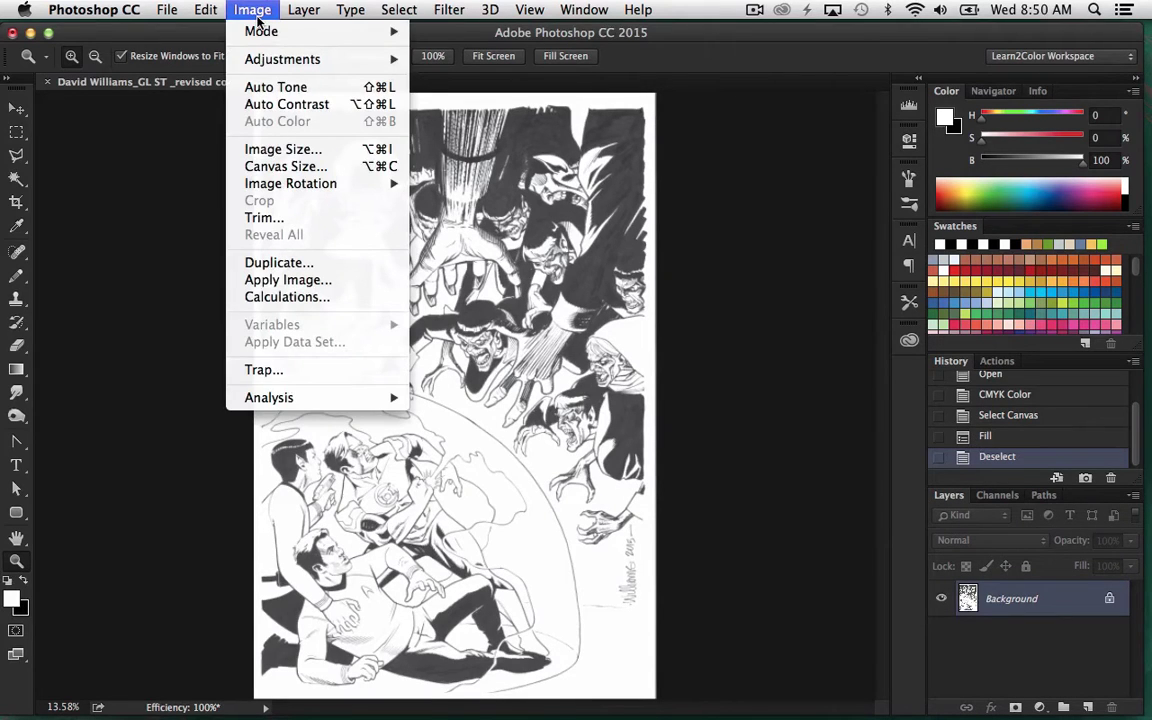
mouse_move(262, 31)
left_click(479, 58)
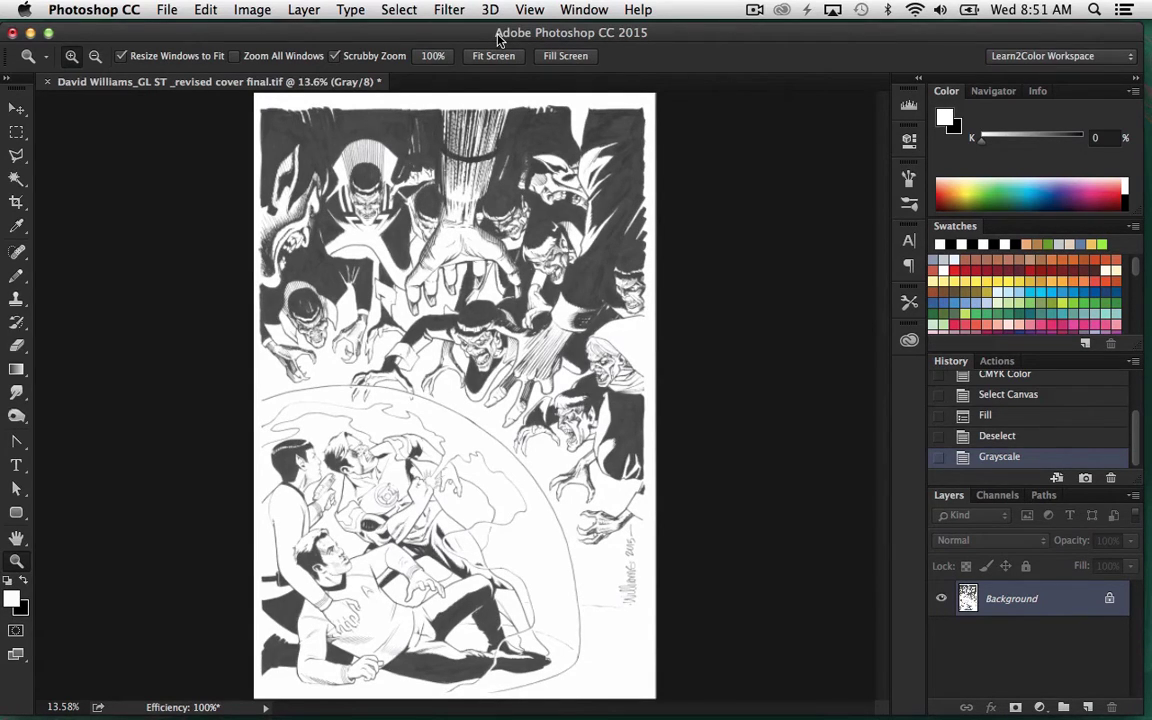
Open Levels with Cmd+L, raise the black input to 63, and zoom in on the reaching hand.
key("super+l")
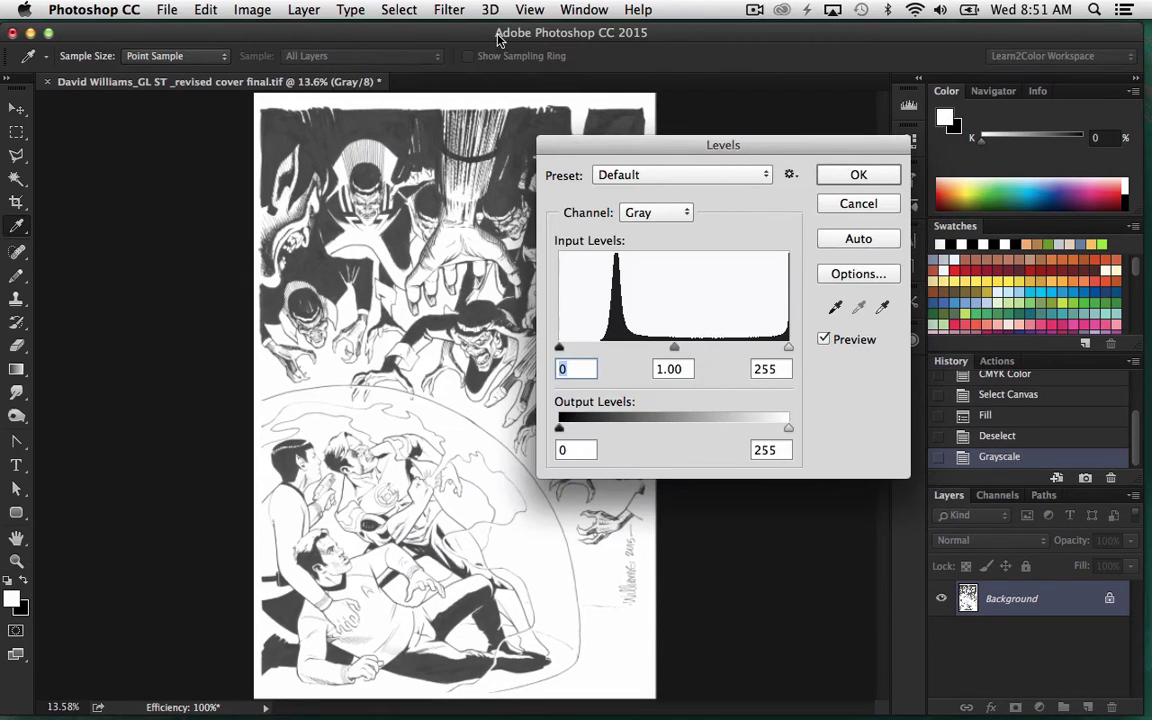
left_click_drag(831, 150, 707, 138)
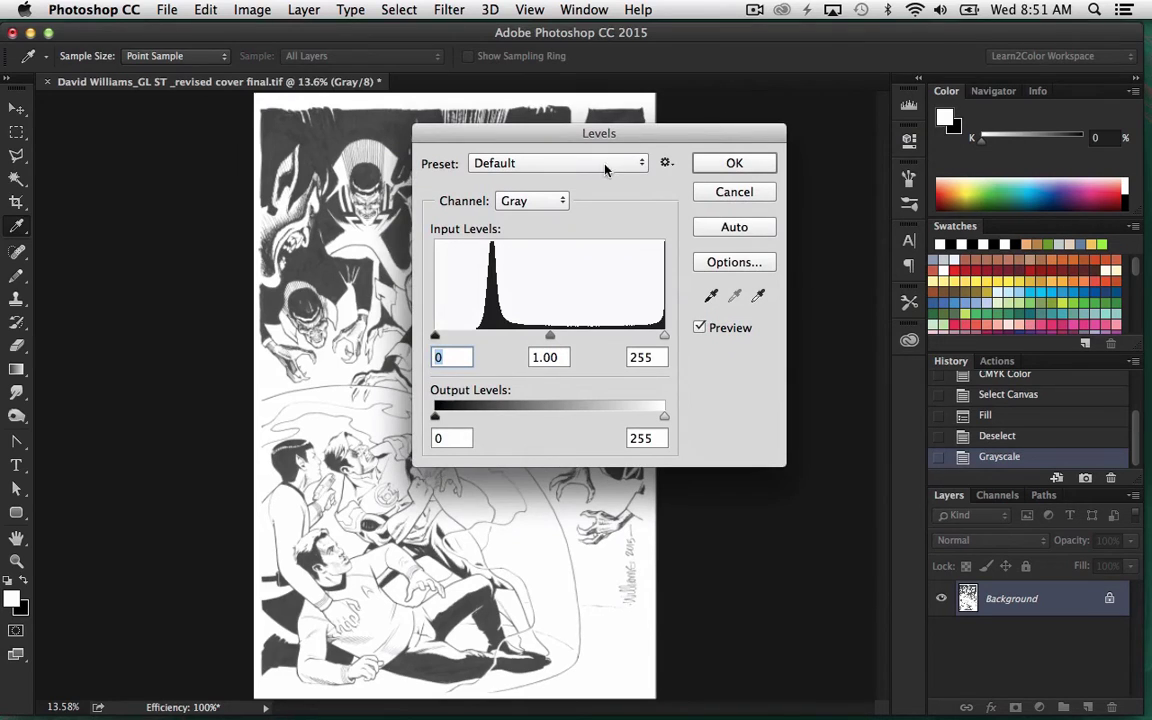
left_click_drag(662, 128, 677, 126)
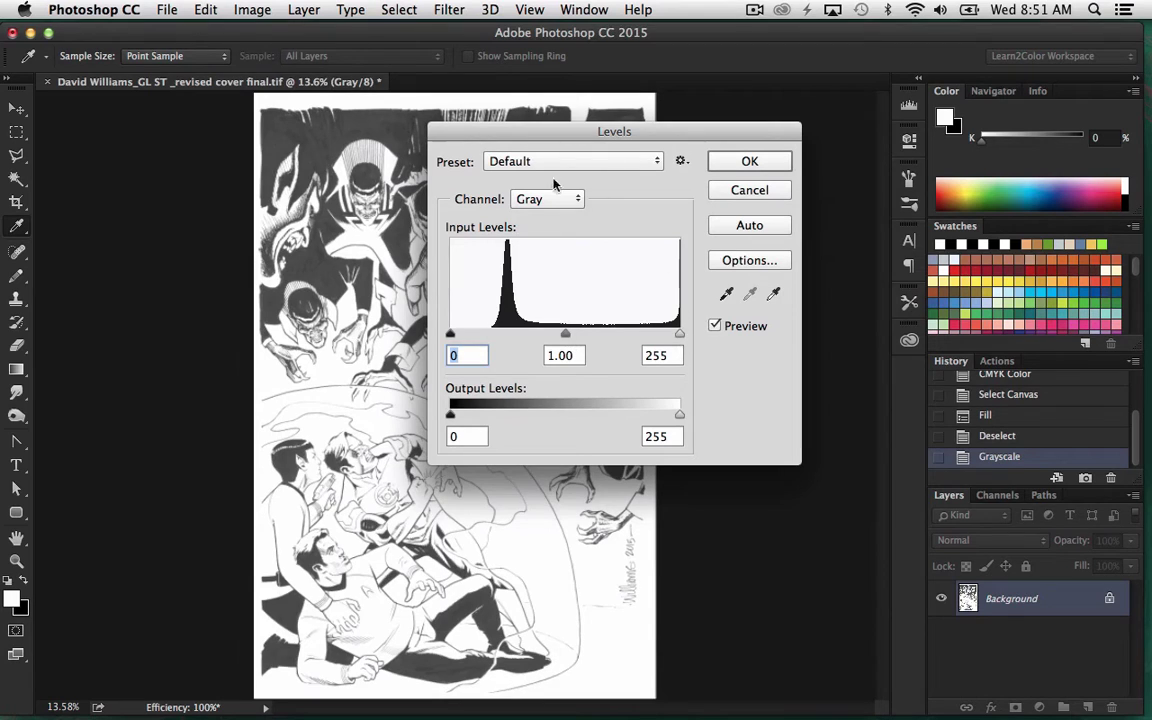
left_click_drag(451, 337, 507, 338)
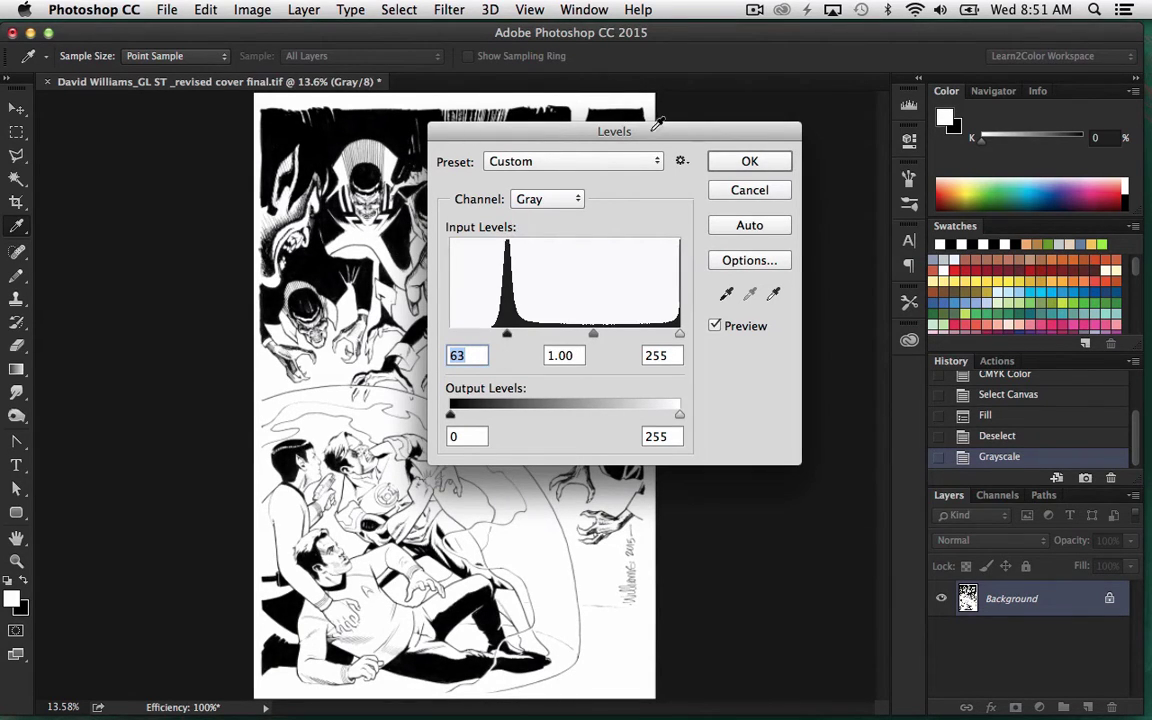
left_click_drag(657, 124, 791, 130)
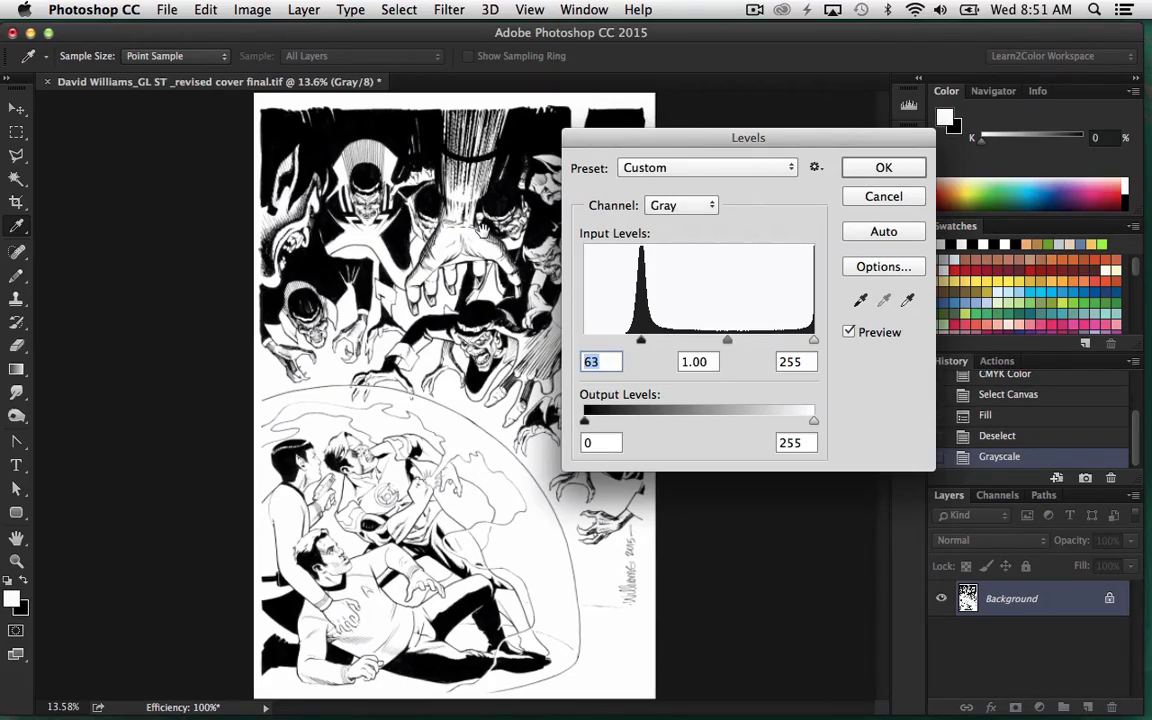
mouse_move(430, 206)
left_mouse_down()
mouse_move(466, 269)
mouse_move(408, 344)
mouse_move(372, 335)
left_mouse_up()
left_click(466, 269)
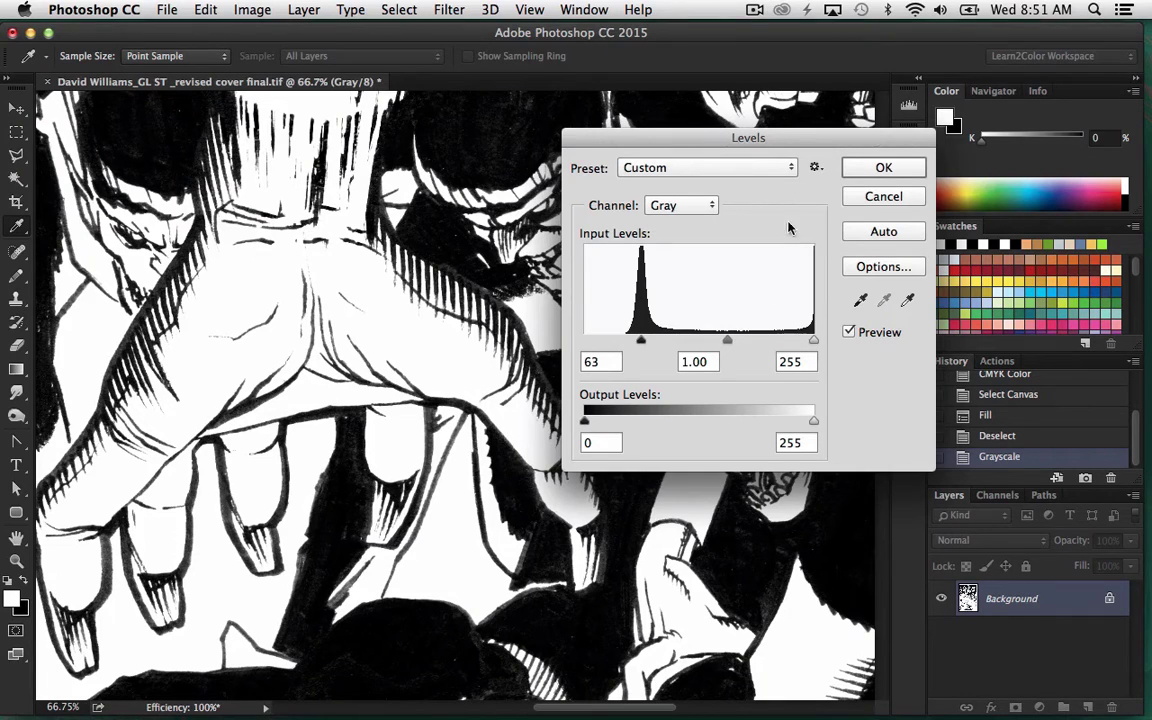
Set the Levels midtone to 0.49, toggling Preview to compare with the original scan.
left_click_drag(726, 343, 754, 343)
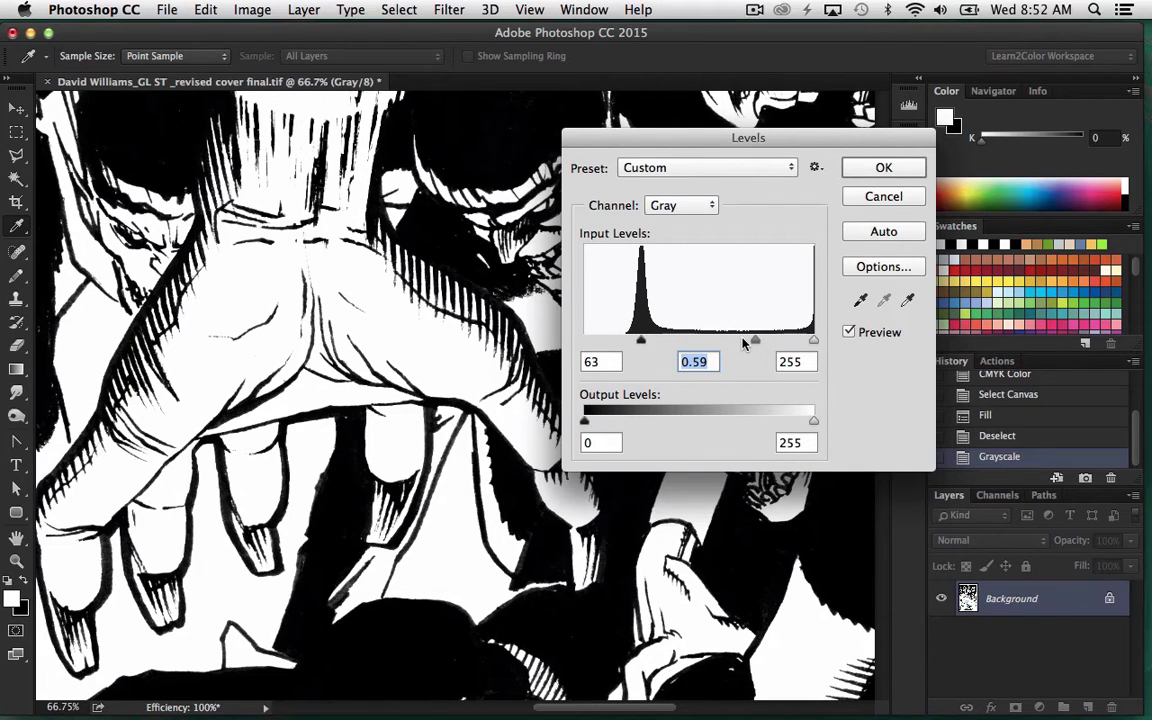
left_click(848, 333)
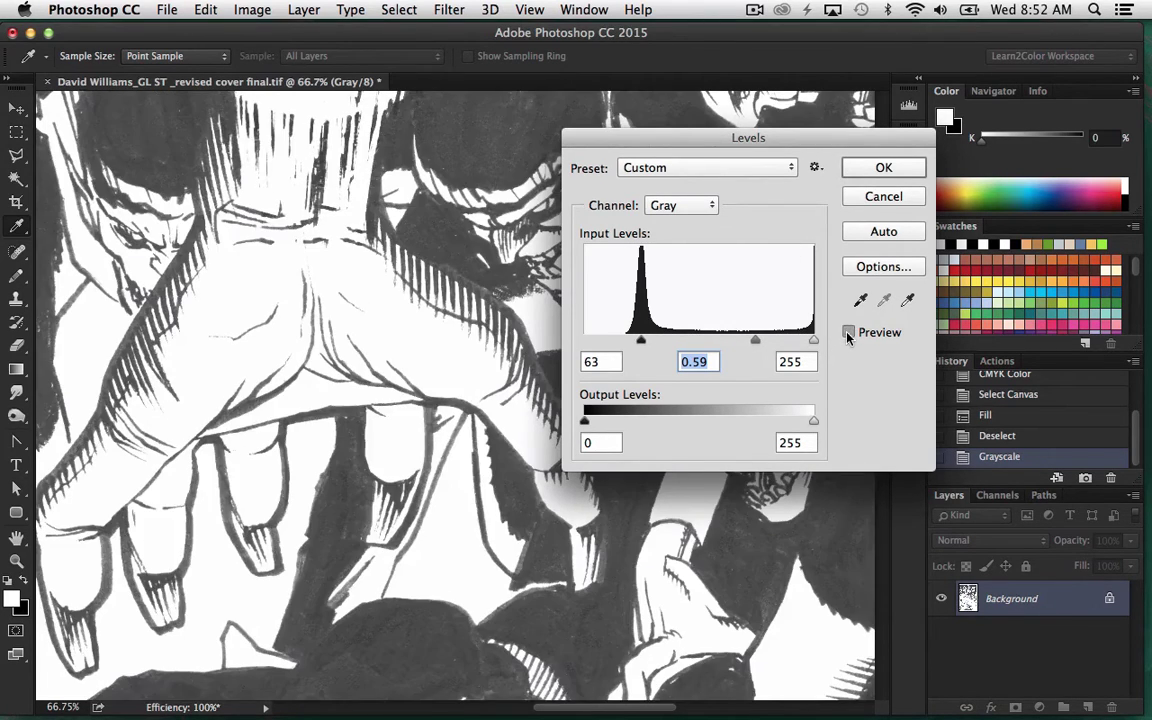
left_click(848, 333)
left_click(848, 333)
left_click(848, 333)
left_click(848, 333)
left_click(849, 333)
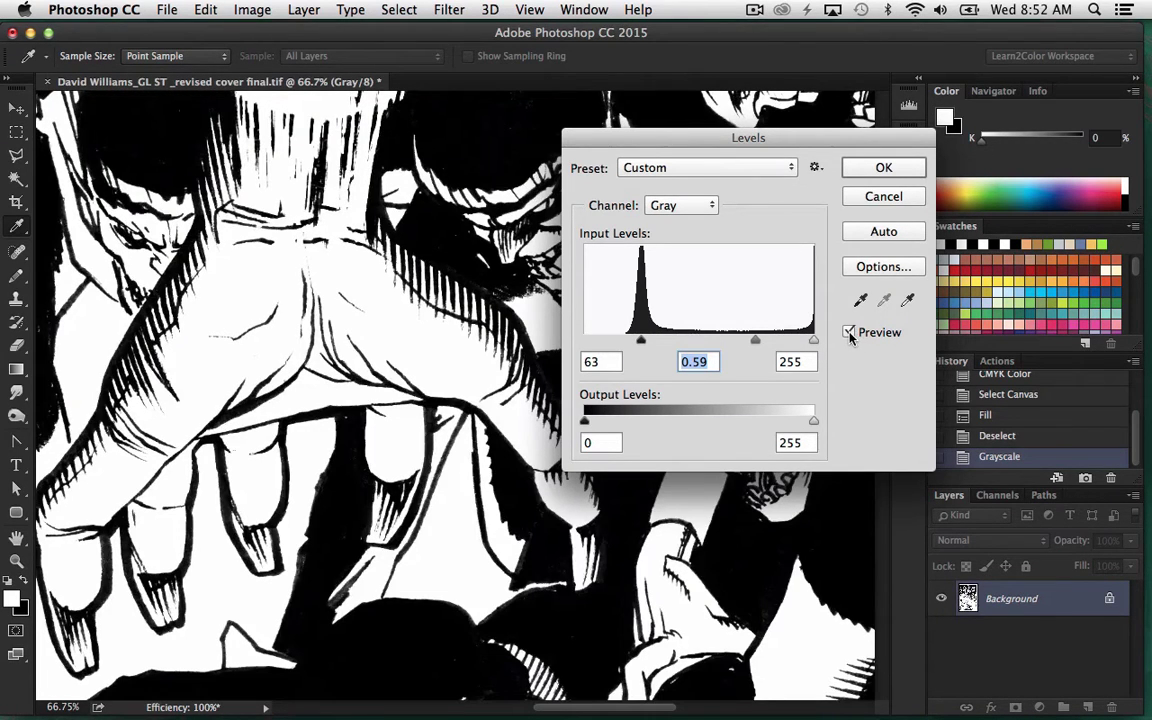
left_click(848, 333)
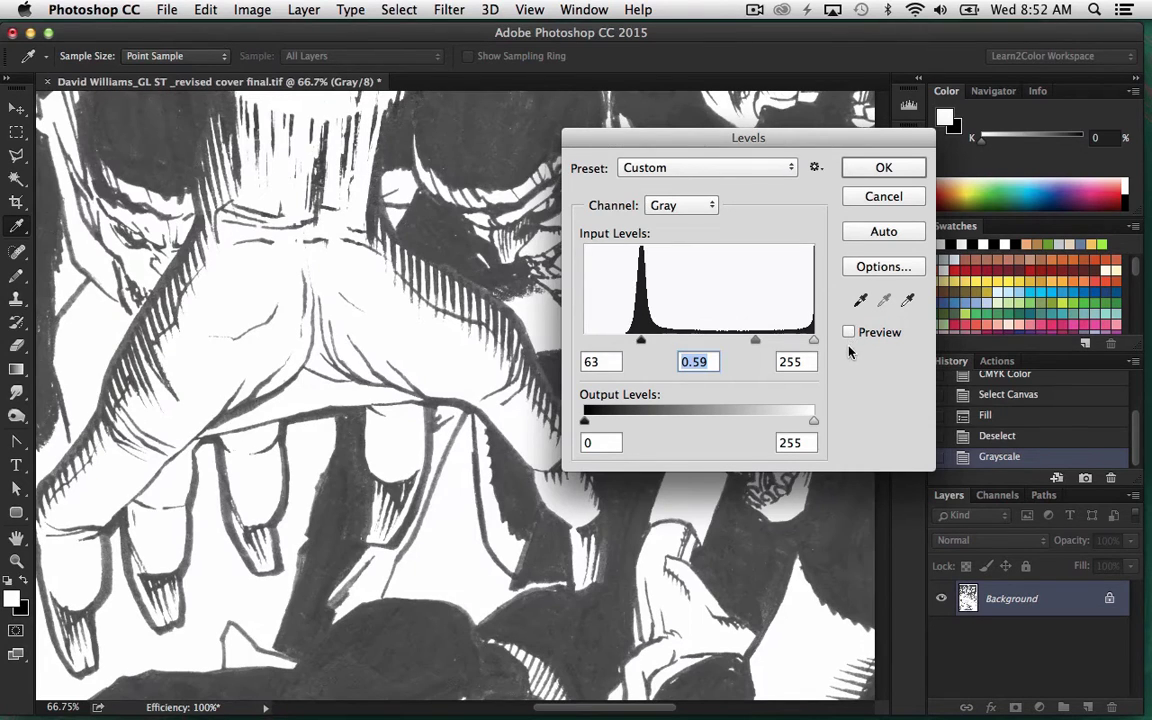
left_click(849, 334)
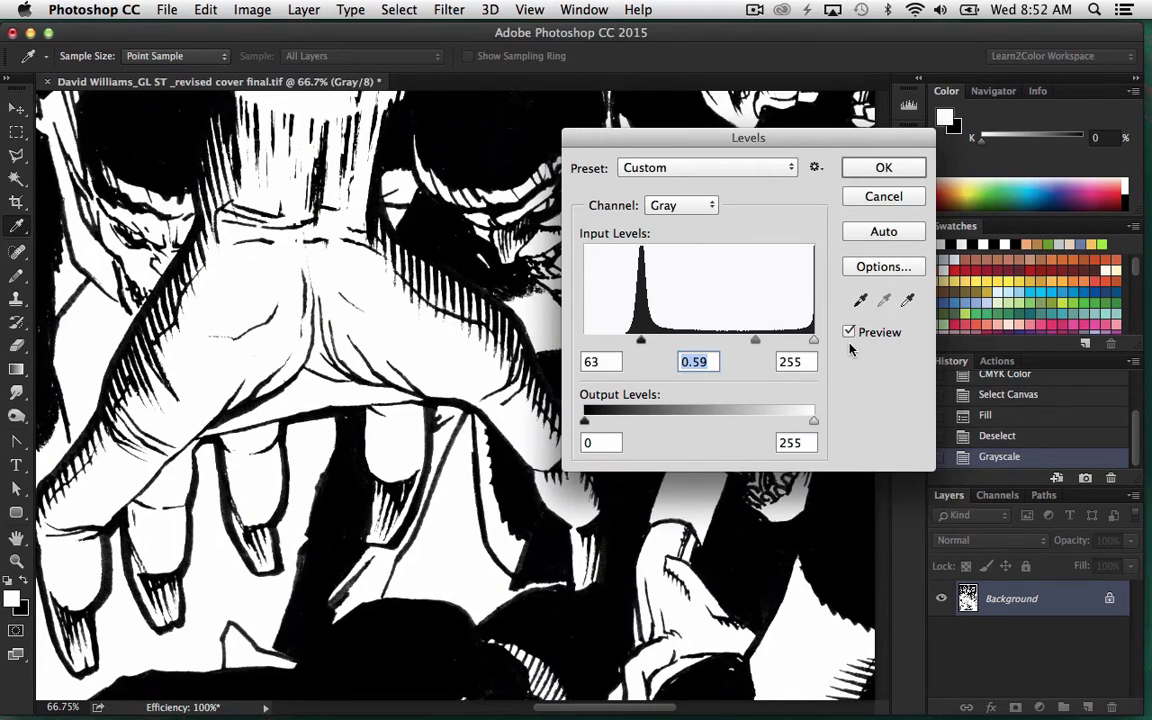
left_click(849, 333)
left_click(849, 336)
left_click(850, 335)
Lower the white input to 232, compare with Preview, and apply Levels at 63, 0.49, 232.
left_click_drag(815, 344, 750, 341)
left_click(850, 333)
left_click(850, 333)
left_click(850, 333)
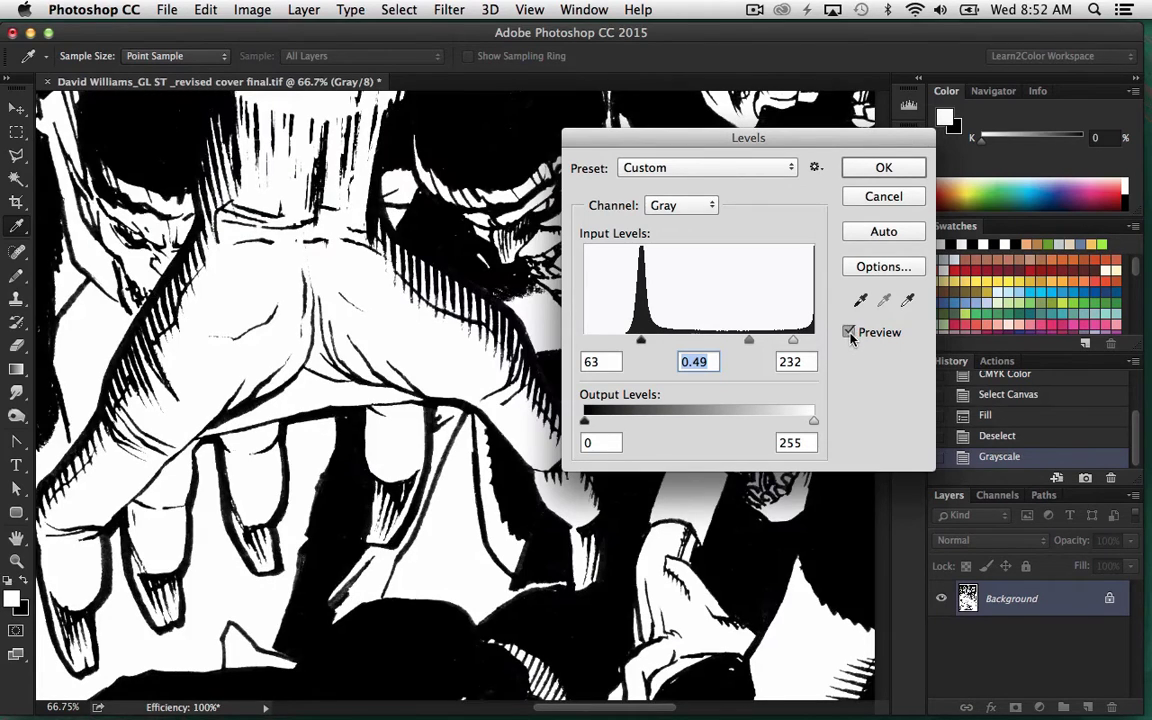
left_click(850, 333)
left_click(850, 333)
left_click(849, 332)
left_click(848, 333)
left_click(885, 168)
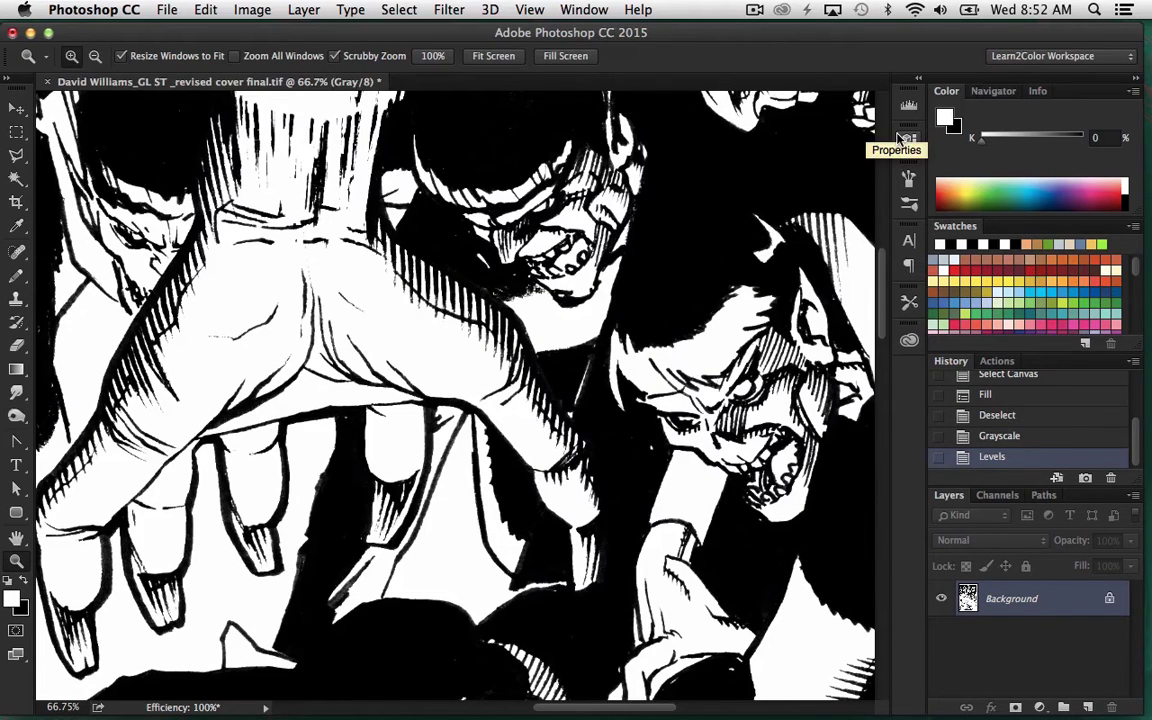
key("super+0")
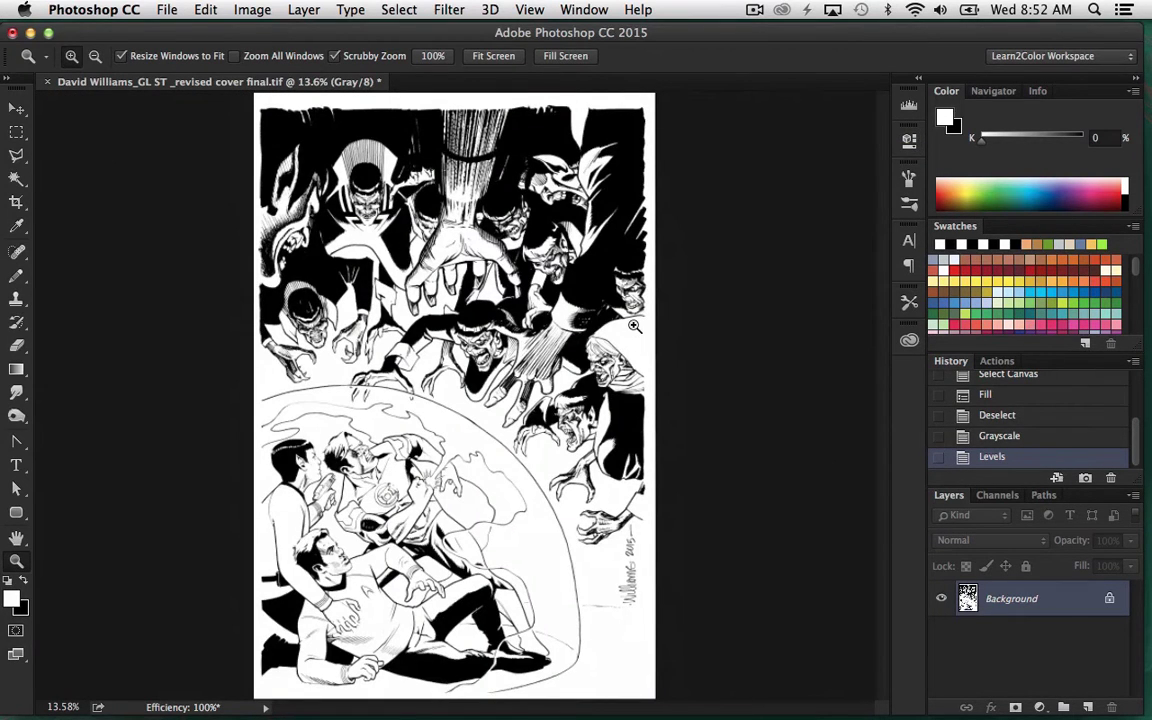
mouse_move(560, 290)
left_mouse_down()
mouse_move(623, 289)
mouse_move(593, 246)
mouse_move(655, 225)
left_mouse_up()
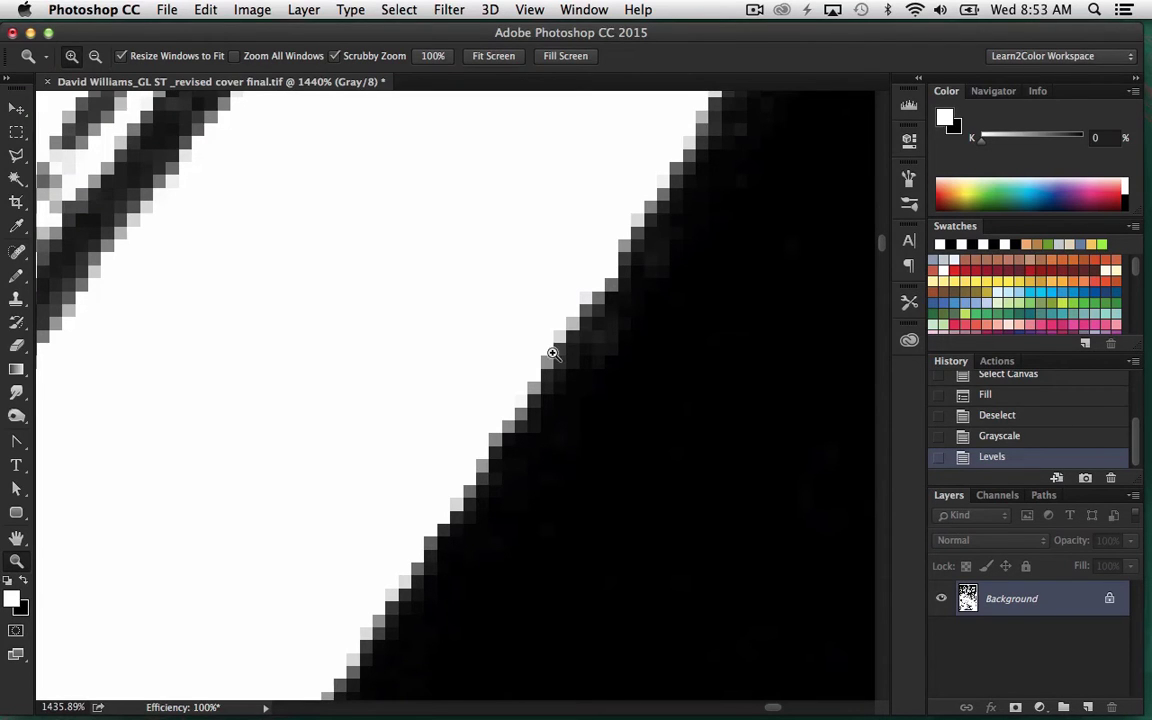
key("super+0")
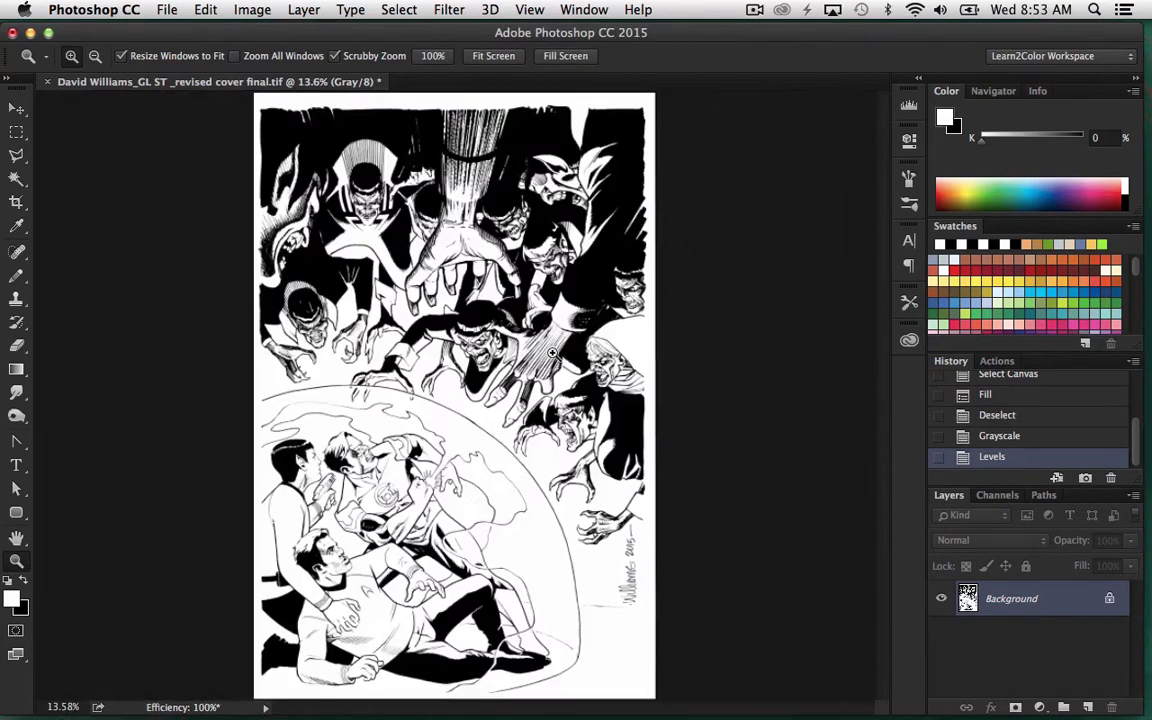
left_click_drag(566, 208, 702, 69)
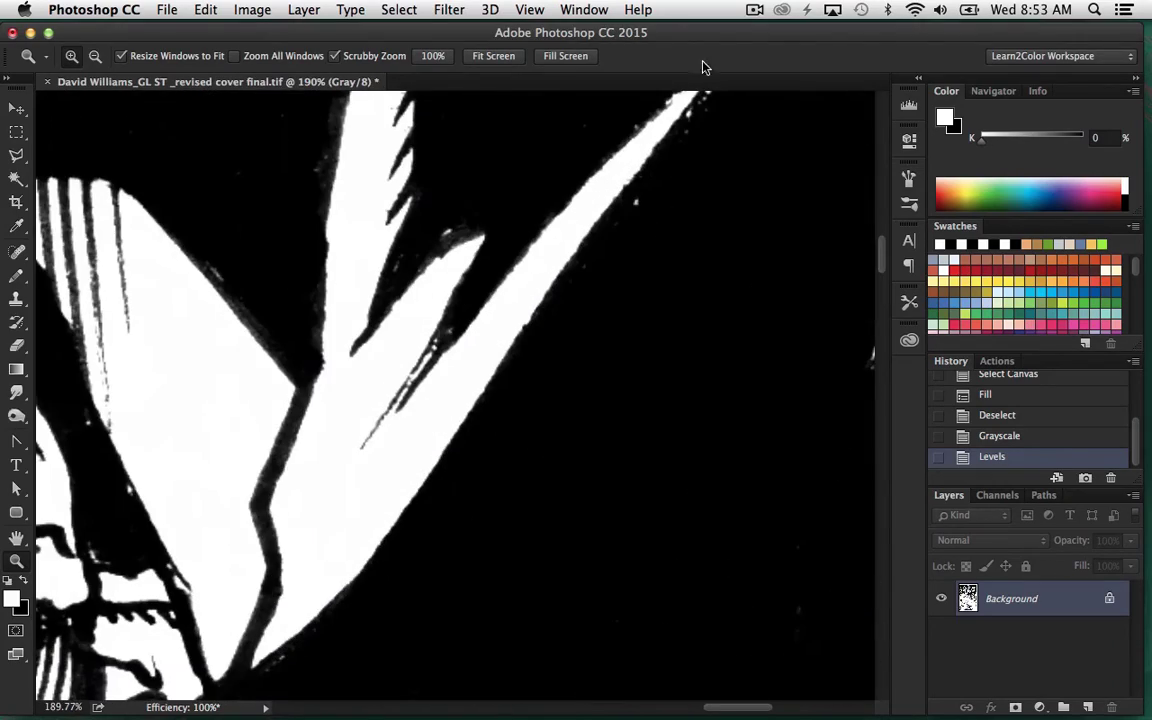
left_click_drag(641, 289, 712, 82)
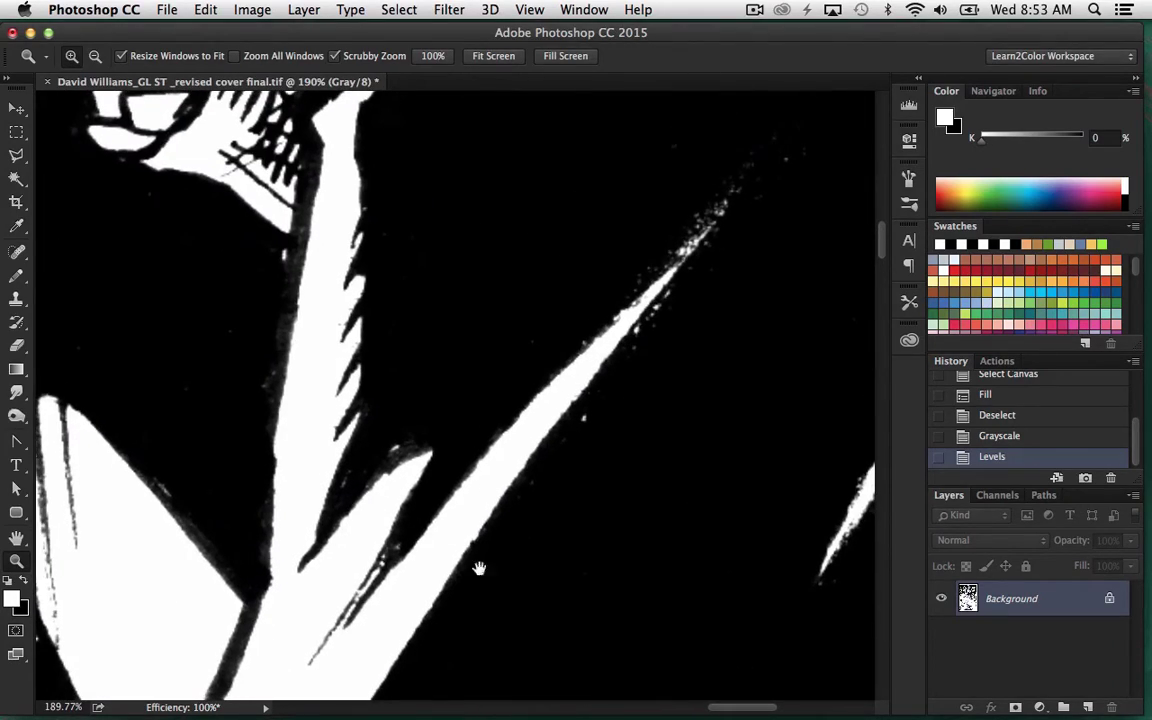
mouse_move(600, 230)
left_mouse_down()
mouse_move(636, 384)
mouse_move(621, 347)
left_mouse_up()
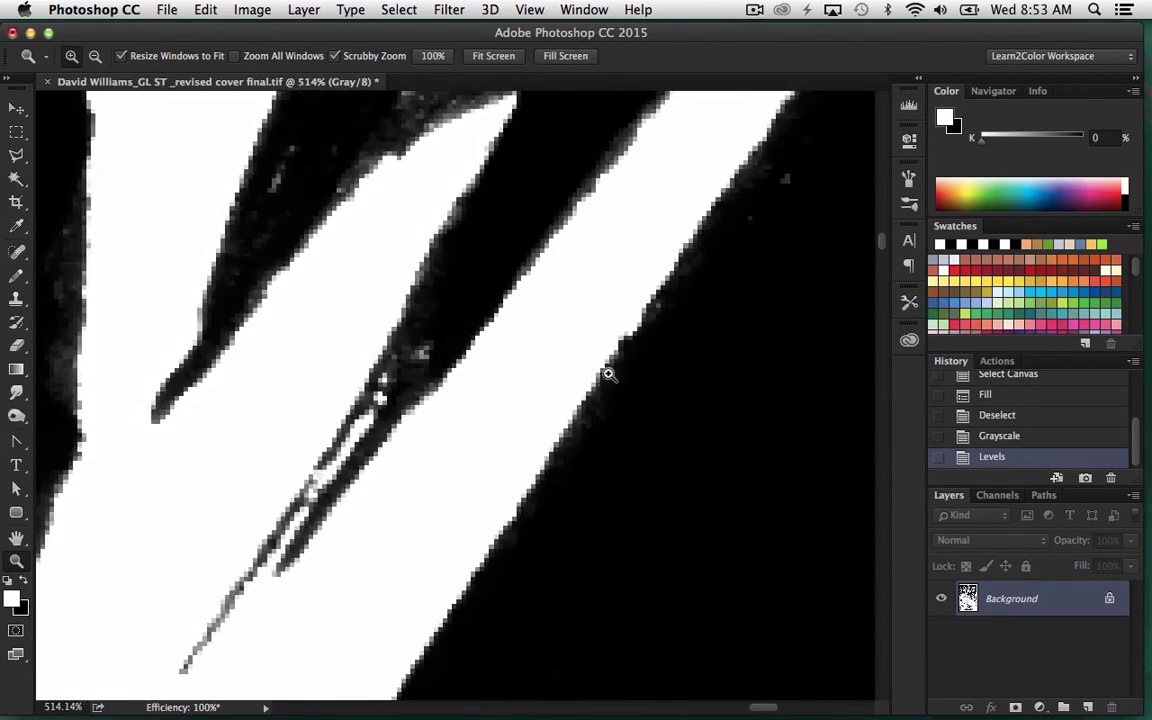
left_click_drag(621, 347, 645, 363)
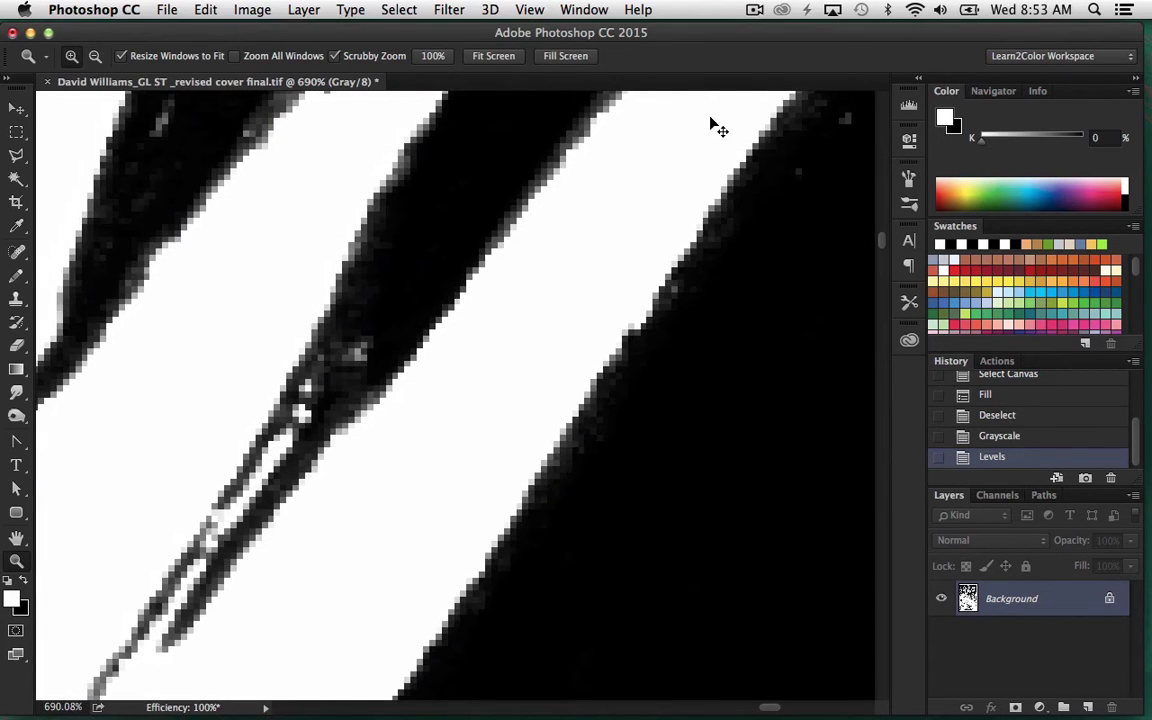
key("super+0")
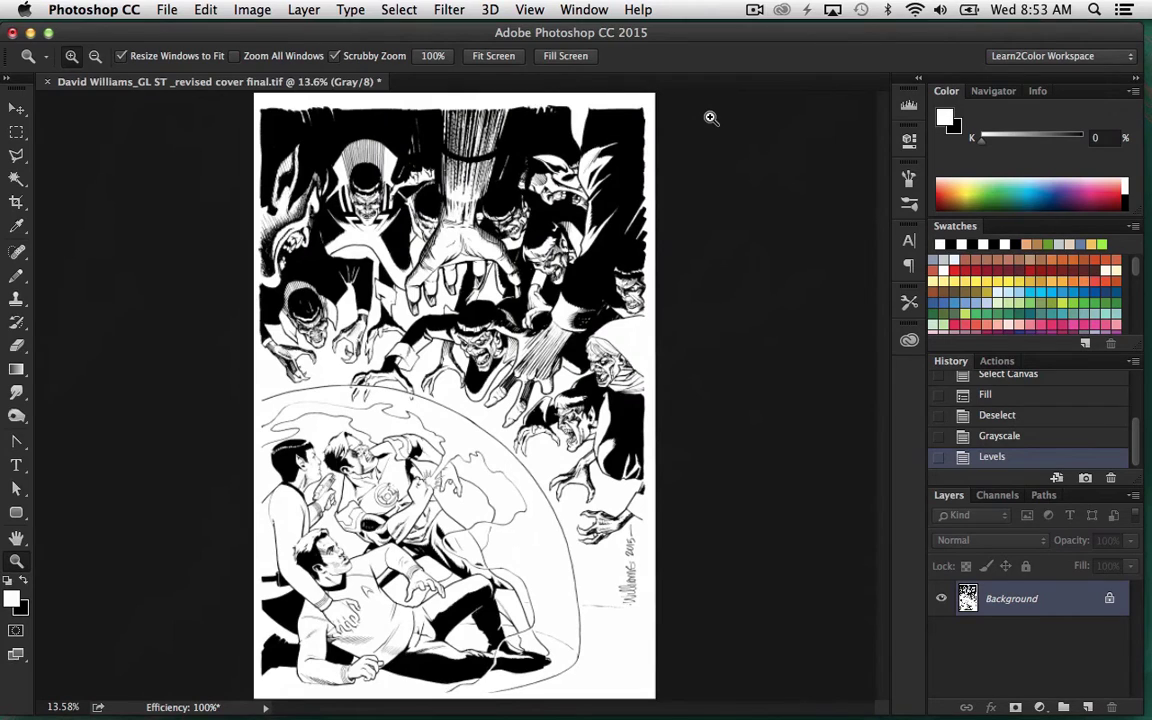
Apply an Image > Adjustments > Threshold at level 128 to the whole cover.
left_click(254, 10)
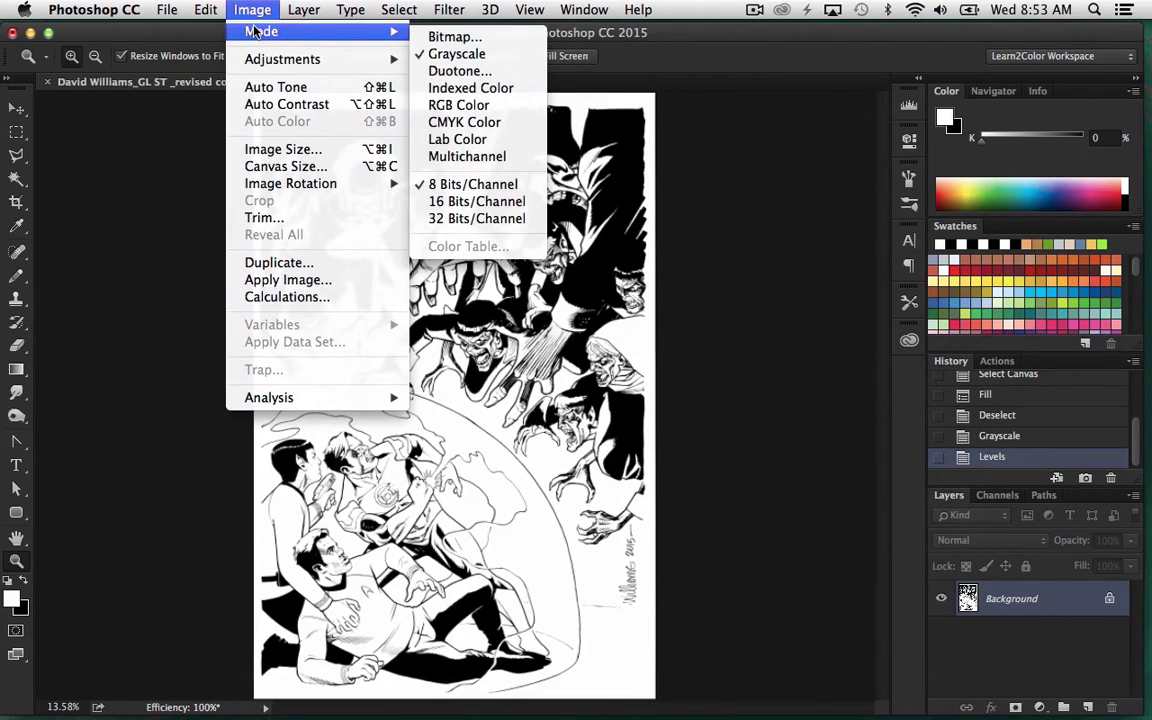
mouse_move(283, 59)
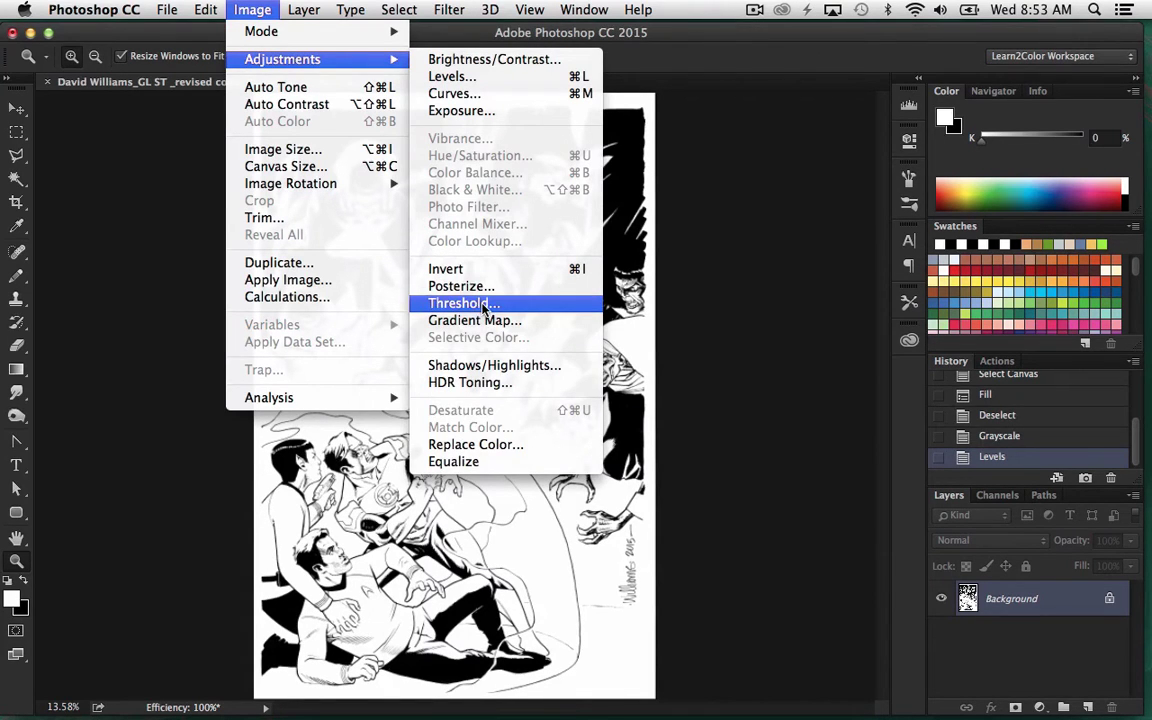
left_click(483, 305)
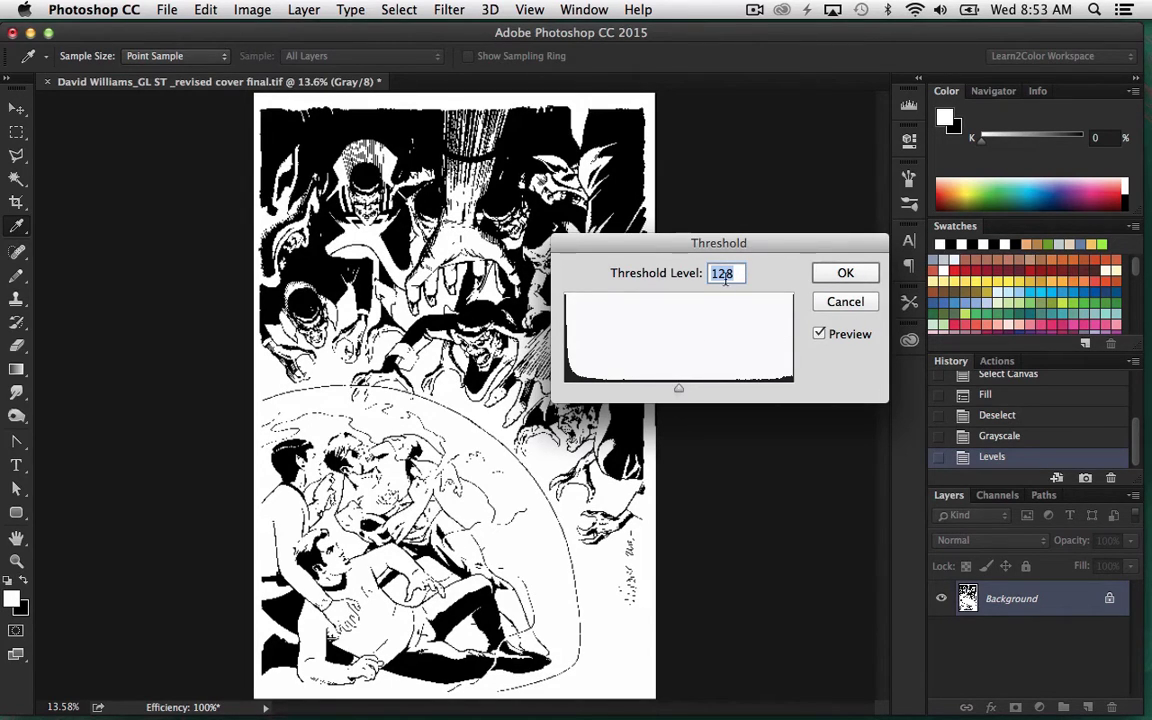
left_click(845, 273)
key("z")
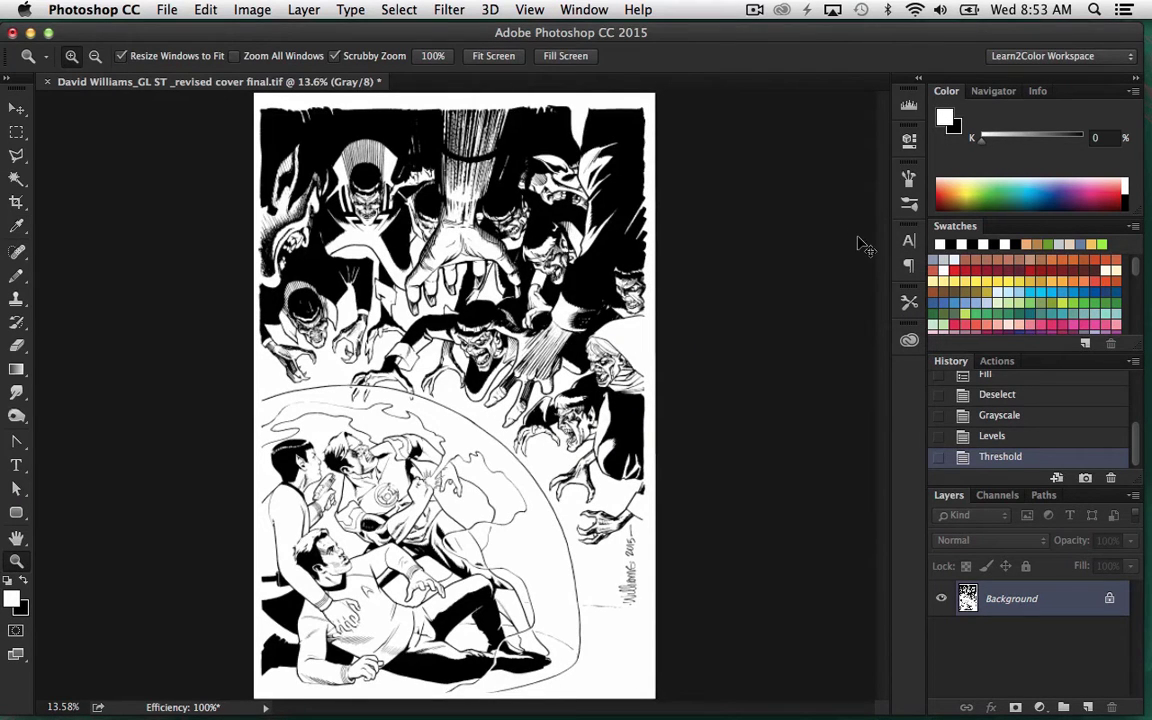
key("ctrl+z")
key("ctrl+z")
key("ctrl+z")
key("super+z")
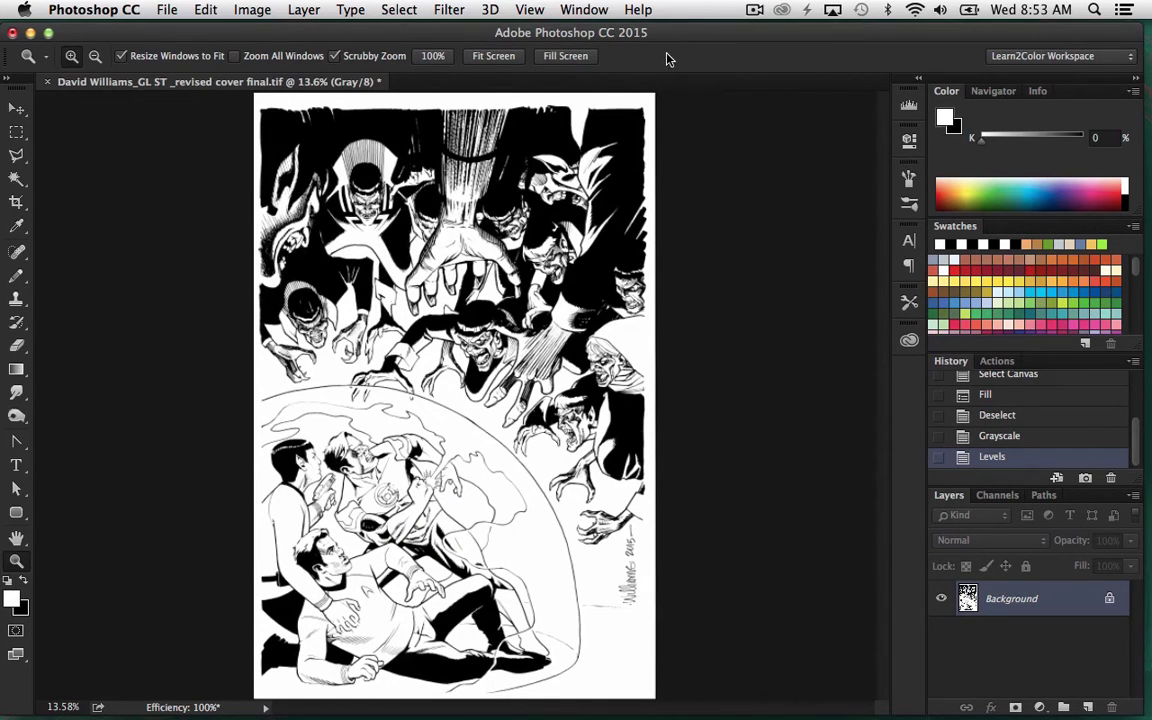
key("super+z")
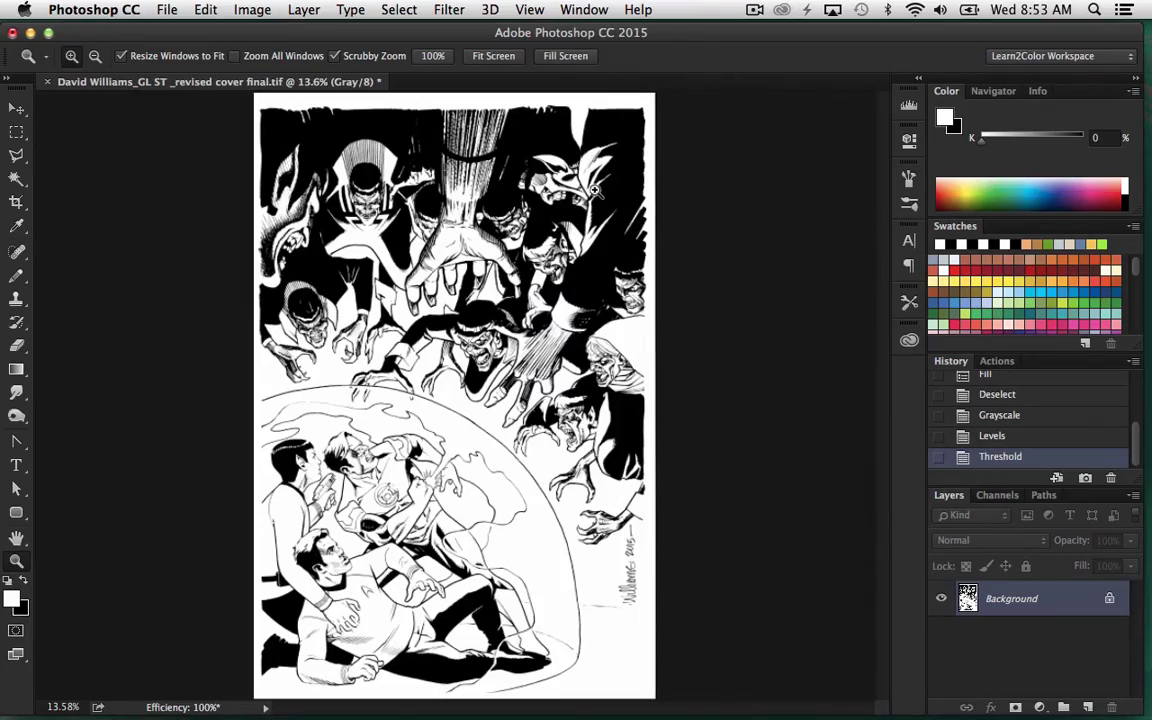
left_click_drag(596, 187, 695, 220)
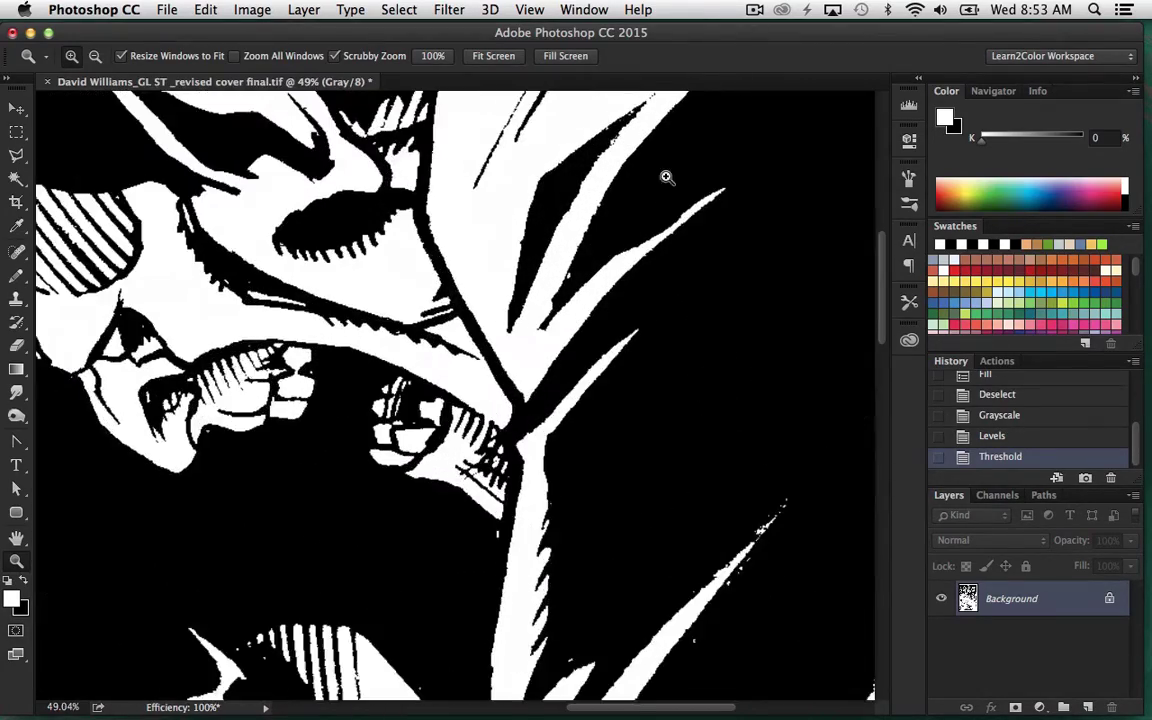
mouse_move(667, 177)
left_mouse_down()
mouse_move(586, 226)
mouse_move(614, 213)
mouse_move(525, 376)
mouse_move(586, 314)
mouse_move(558, 308)
left_mouse_up()
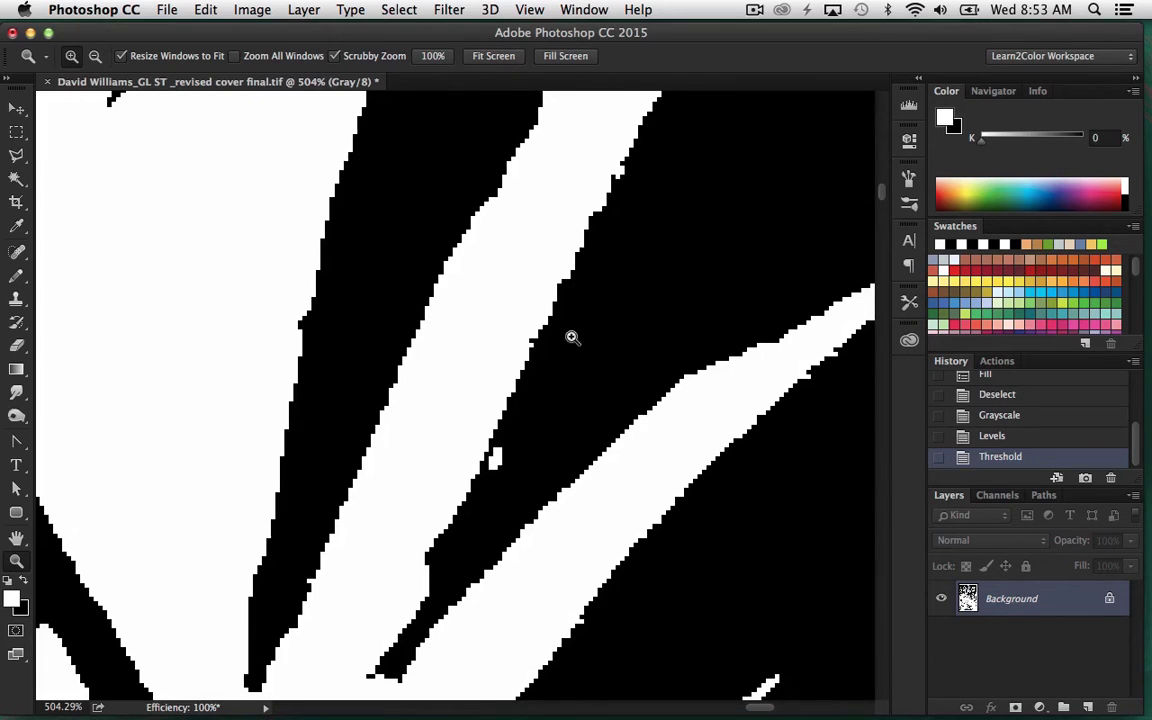
left_click_drag(672, 393, 704, 393)
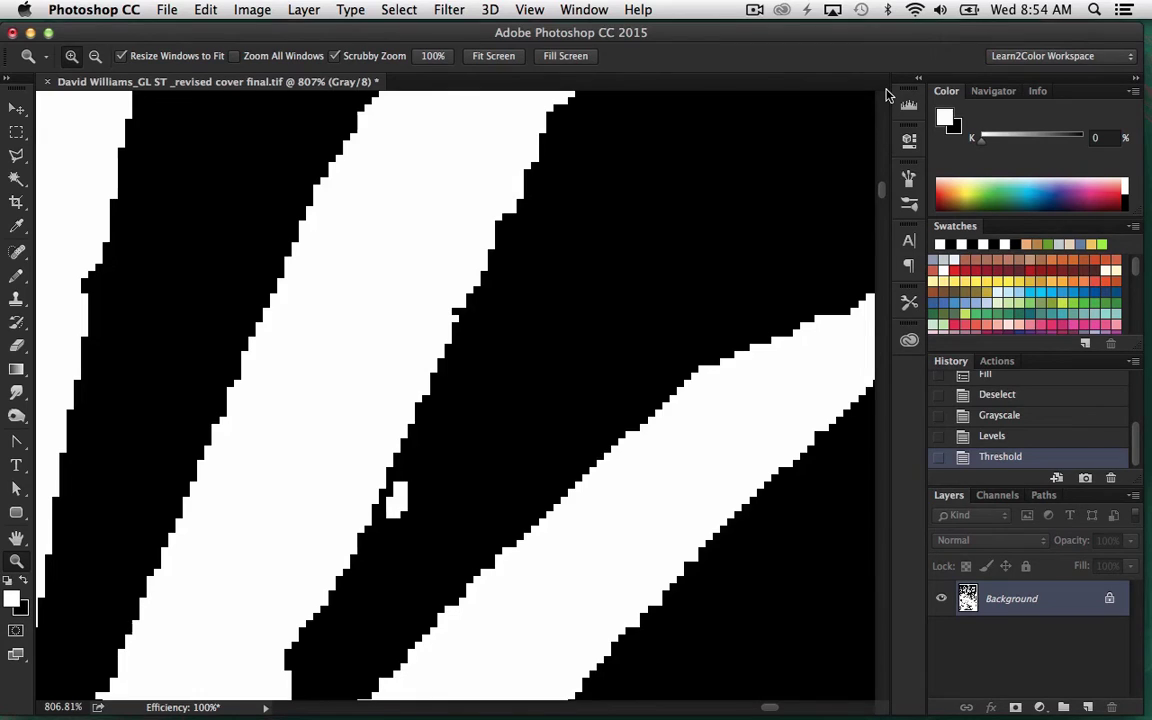
key("super+0")
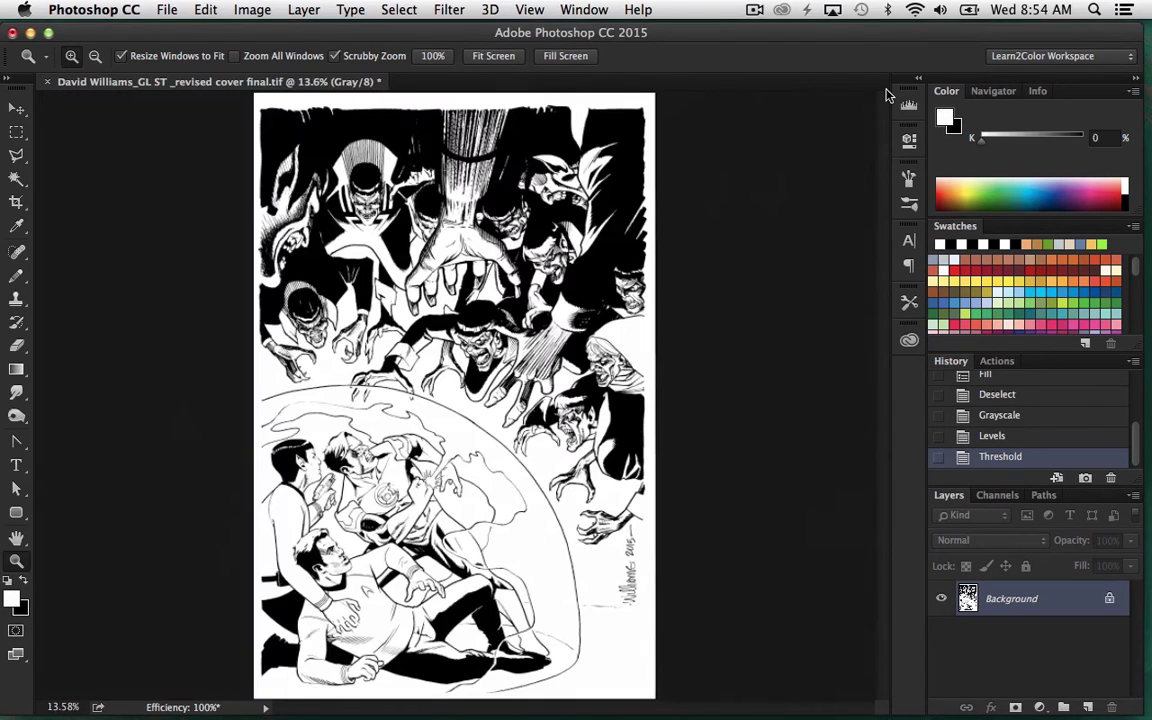
left_click_drag(548, 204, 586, 206)
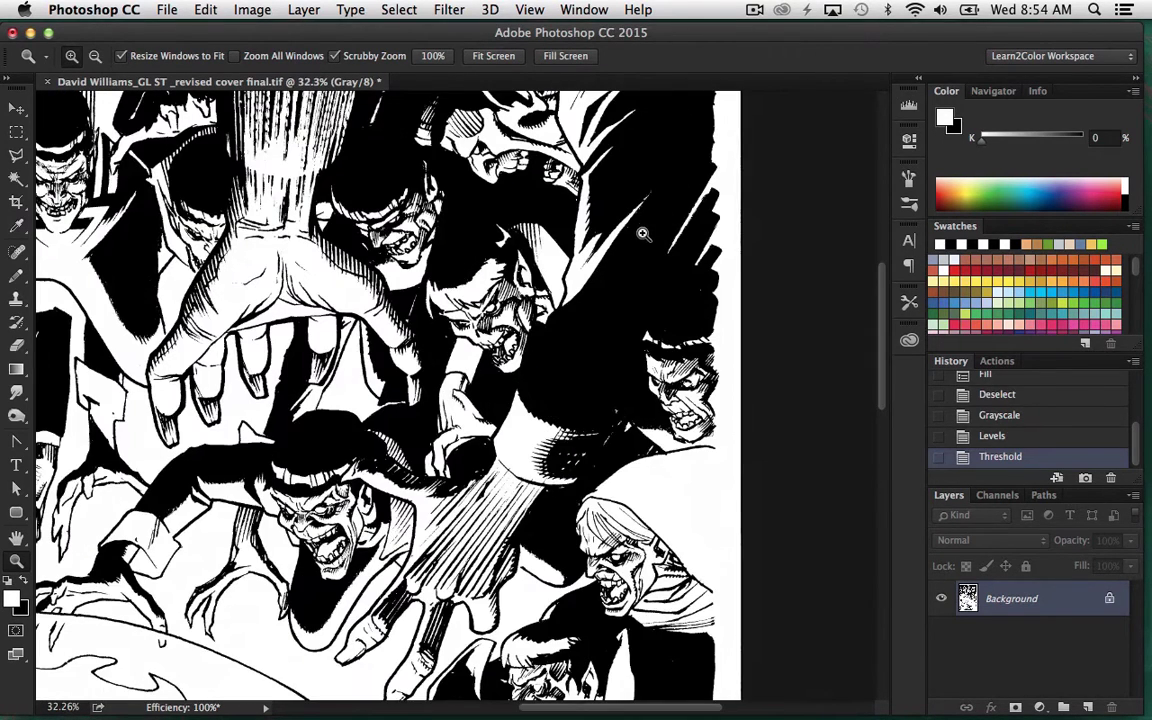
key("super+0")
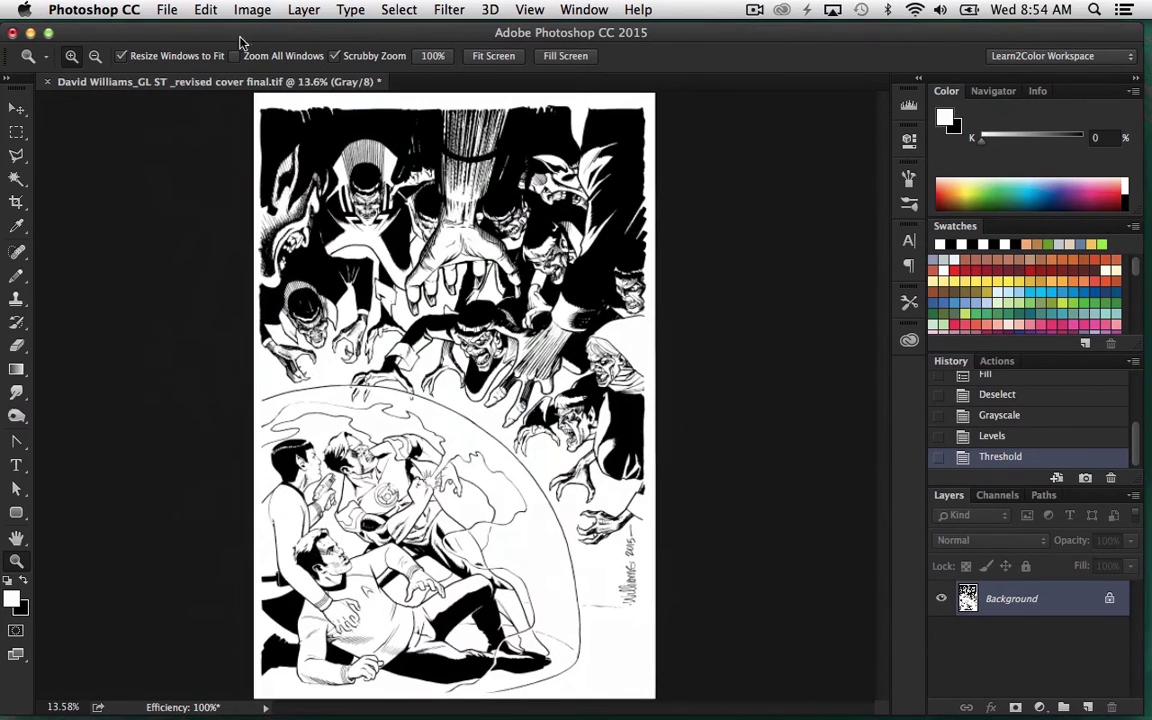
left_click(245, 10)
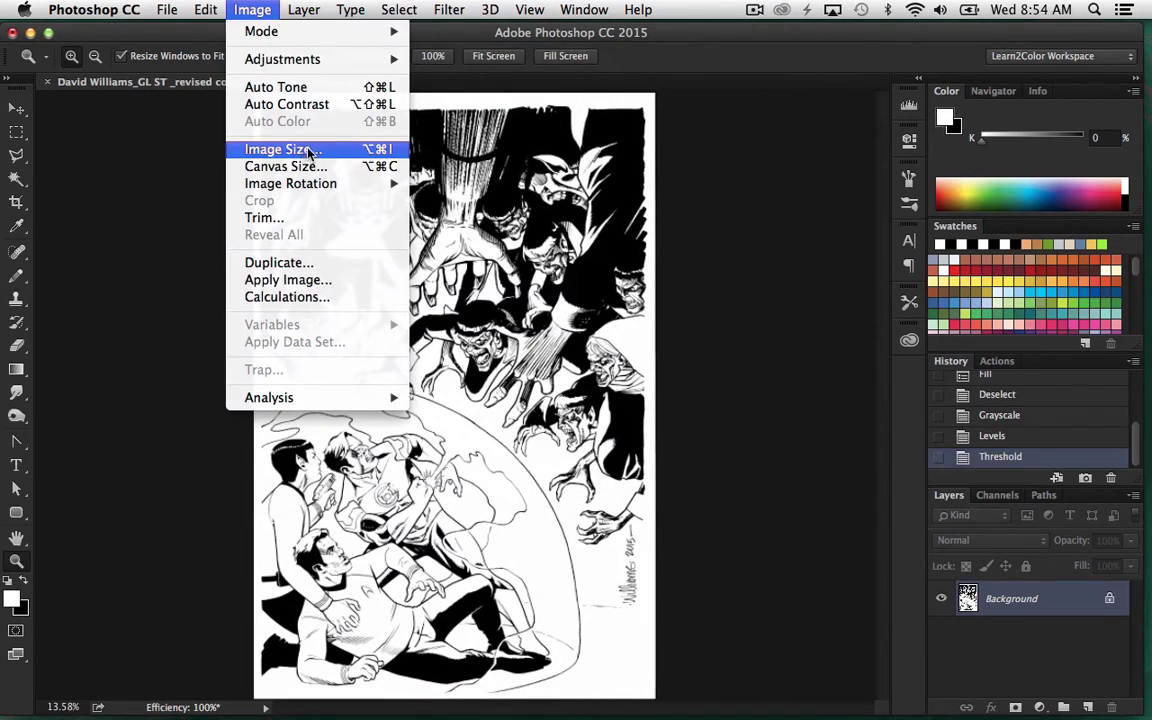
left_click(278, 148)
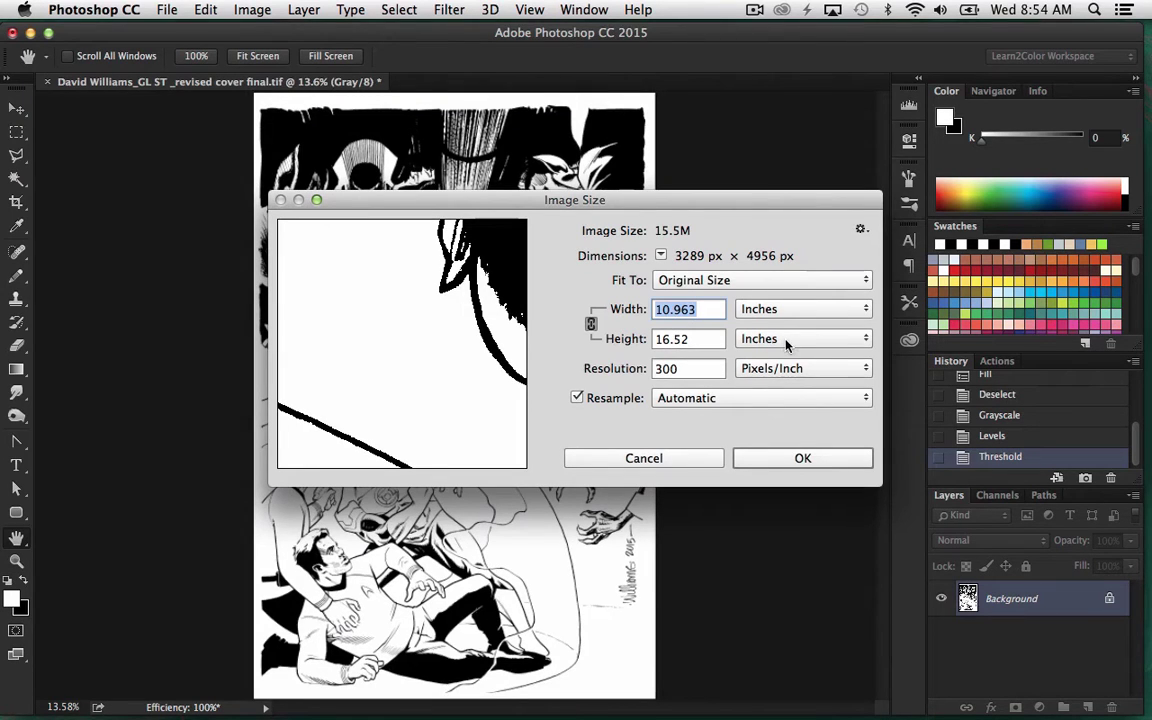
left_click(803, 458)
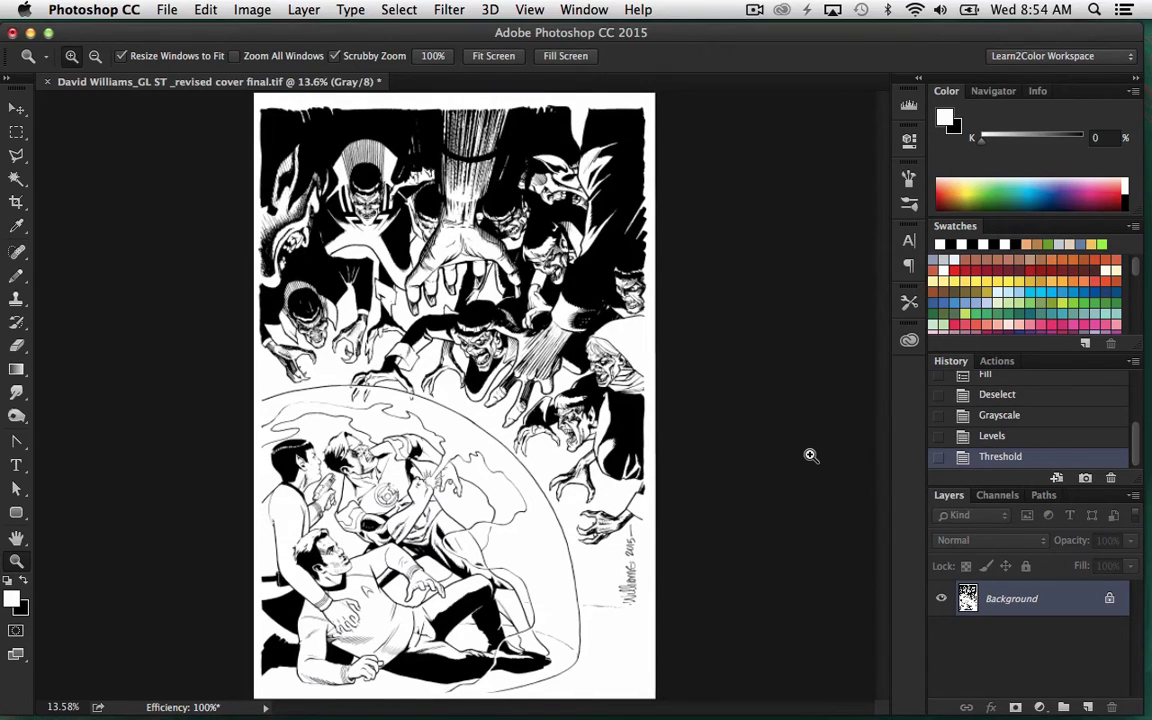
left_click_drag(522, 280, 621, 276)
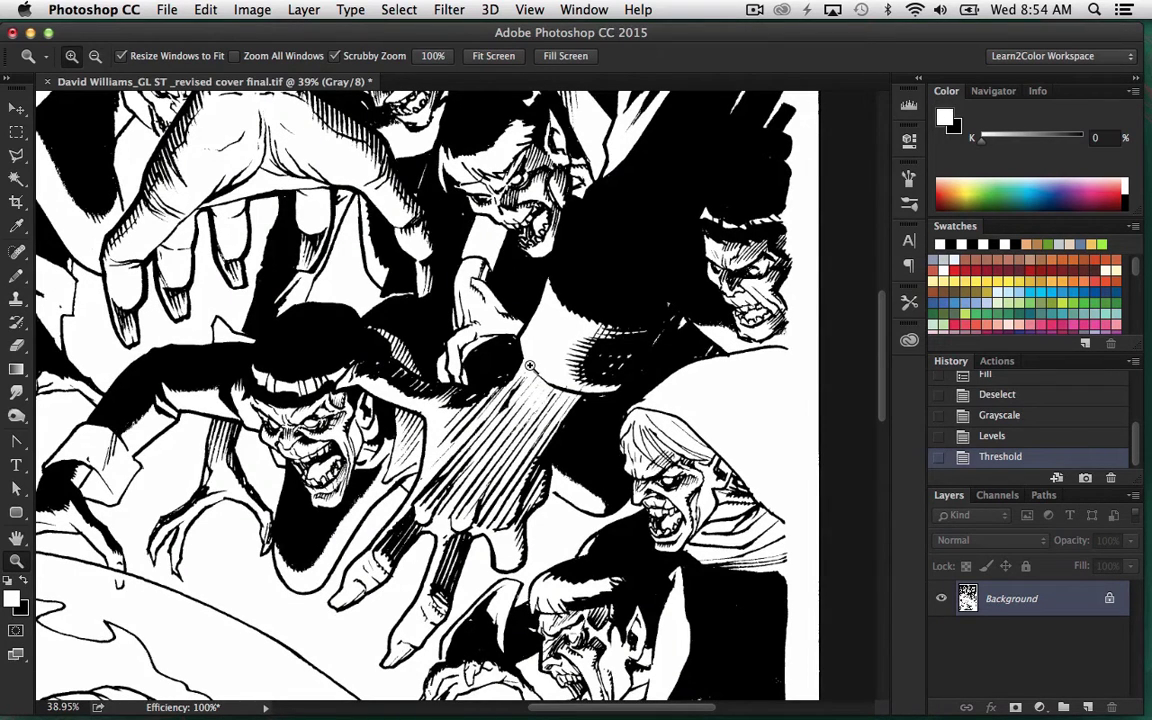
key("super+0")
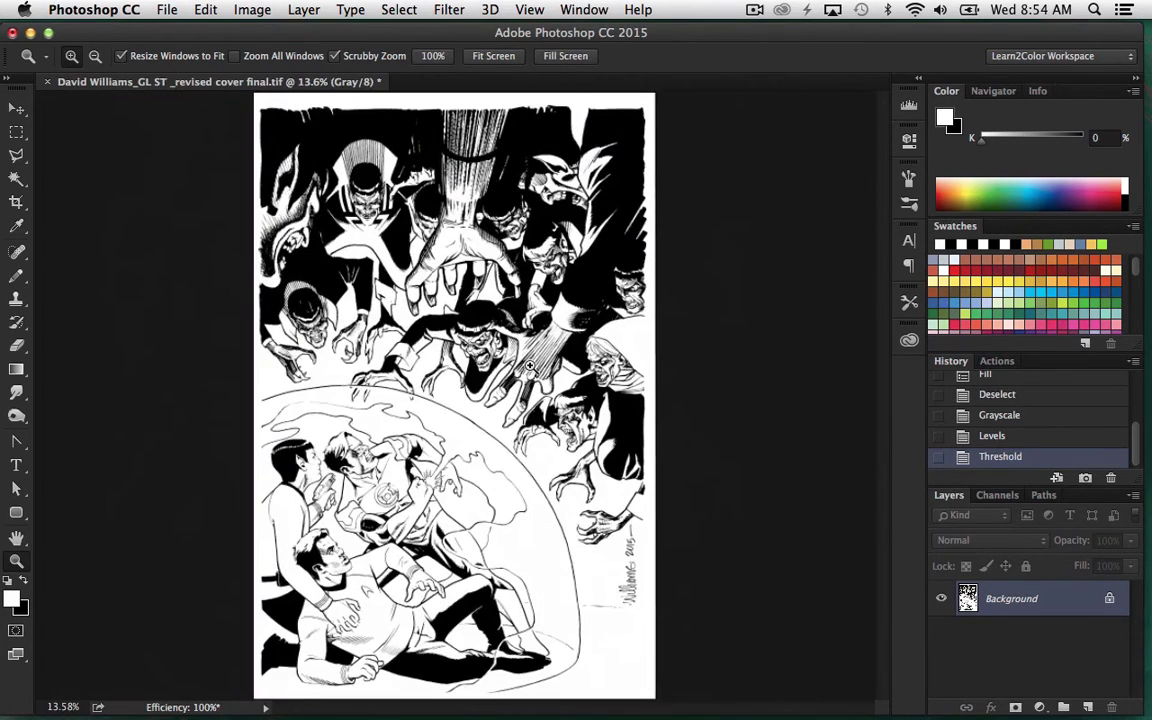